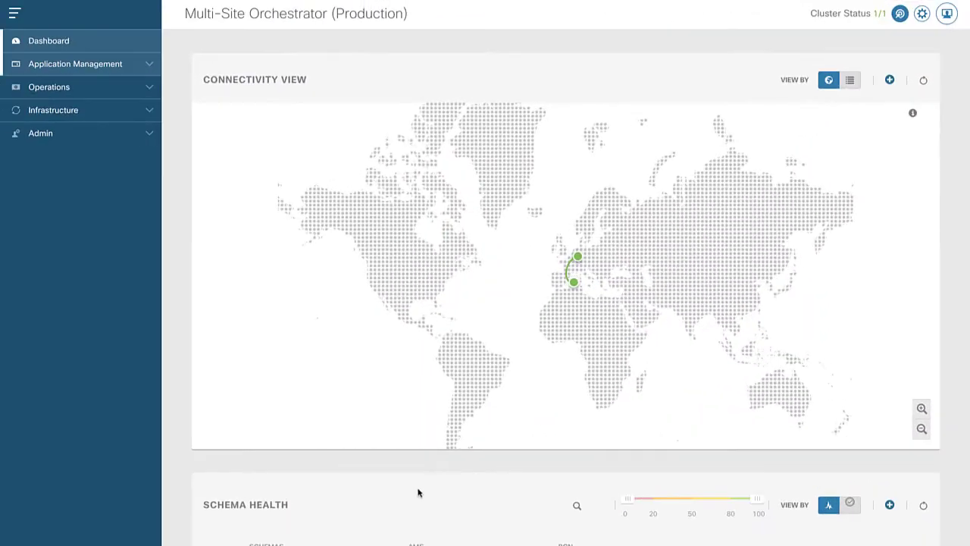
Open the Brownfield schema from the schemas list under application management
click(97, 67)
click(38, 111)
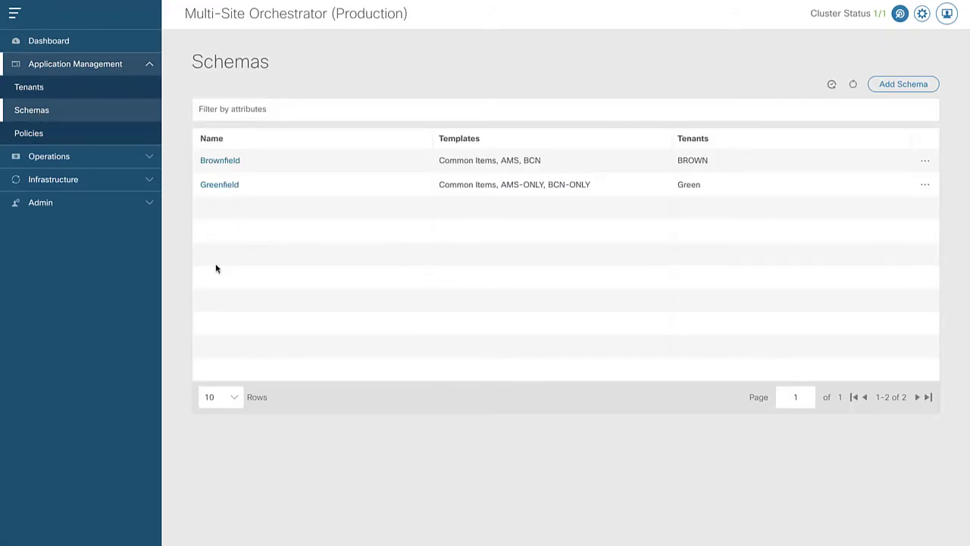
click(222, 162)
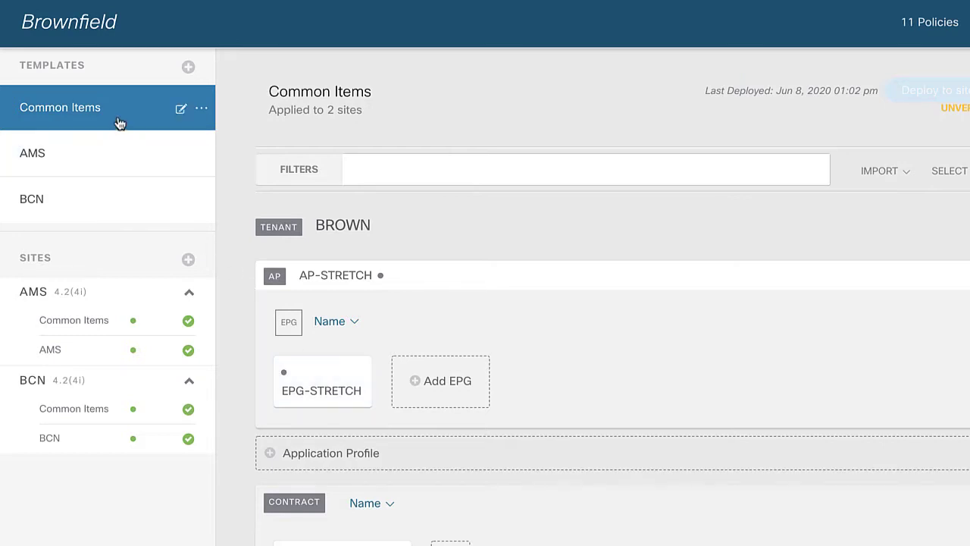
Start adding a VMM domain association to EPG-STRETCH in the AMS site's Common Items template
click(65, 319)
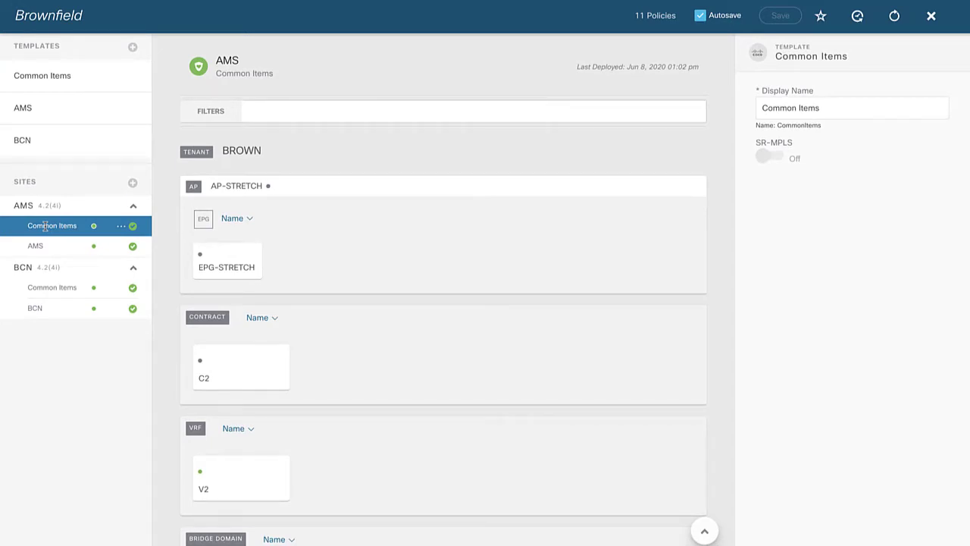
click(223, 265)
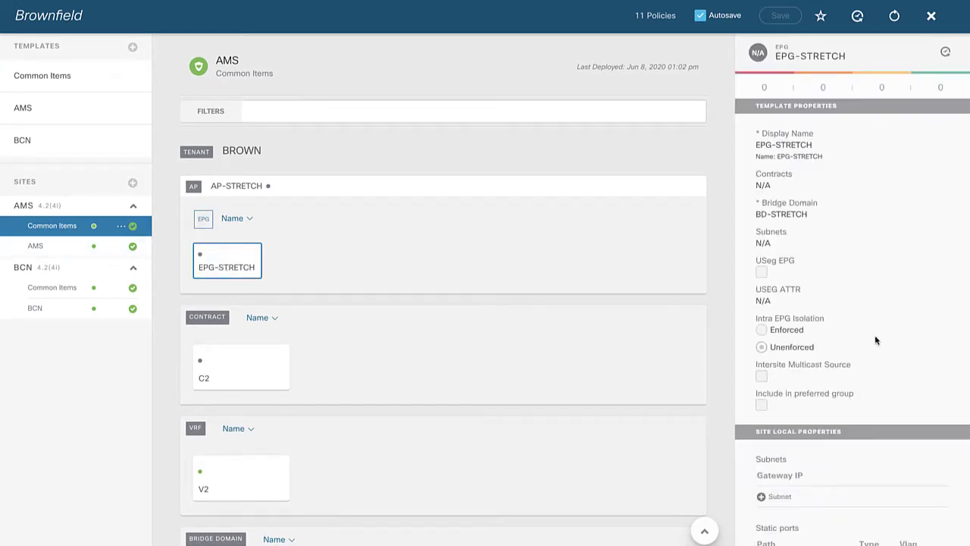
scroll(875, 341, down, 5)
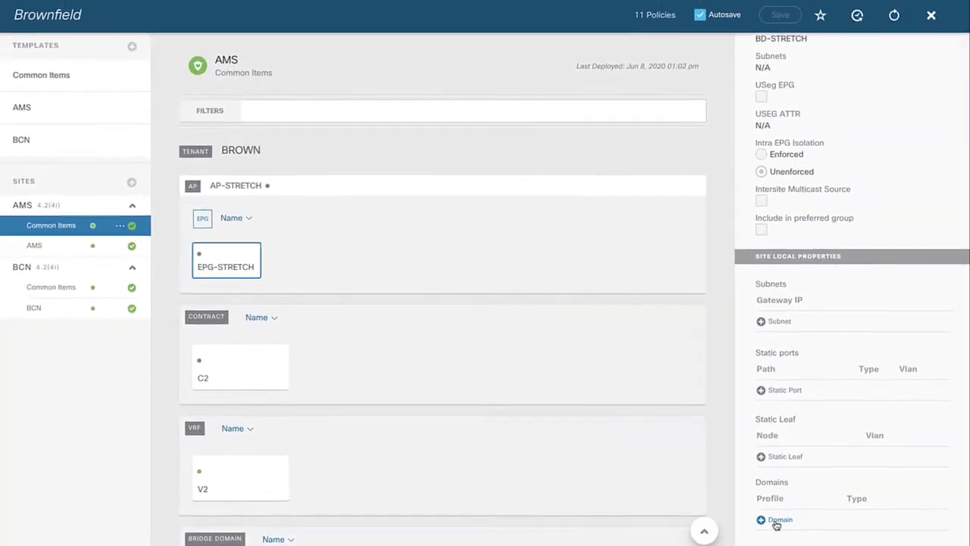
click(683, 508)
click(244, 71)
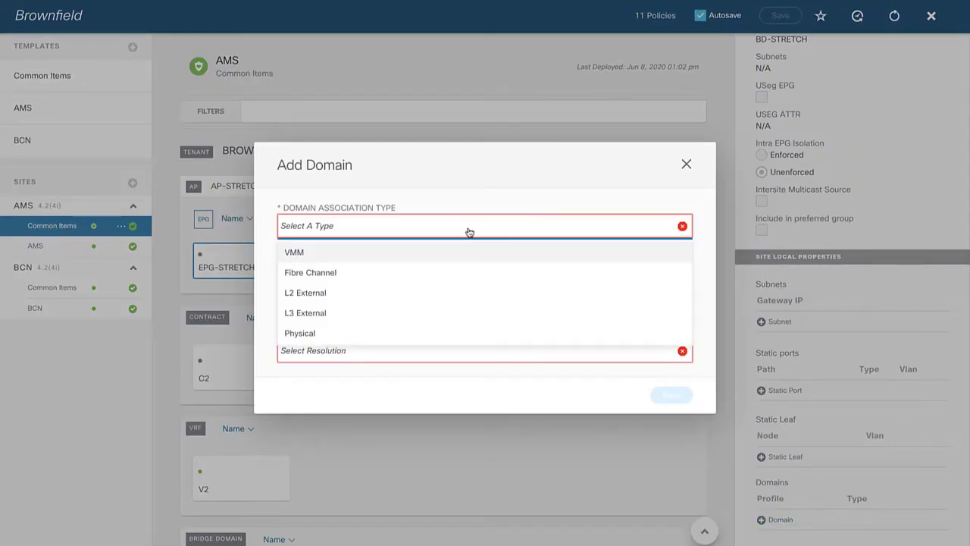
click(411, 260)
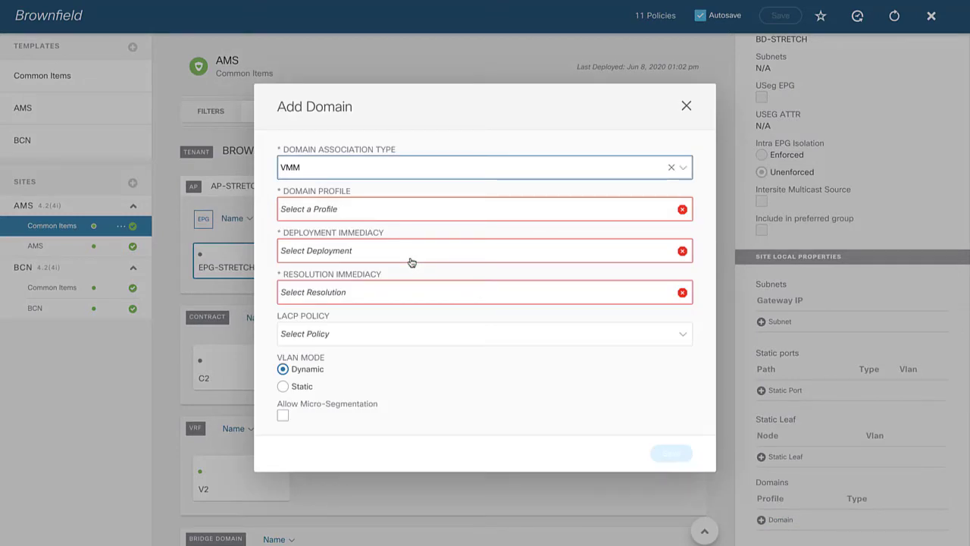
Set the AMS domain profile to VC_DVS with deployment and resolution immediacy both On Demand, and save the domain
click(414, 216)
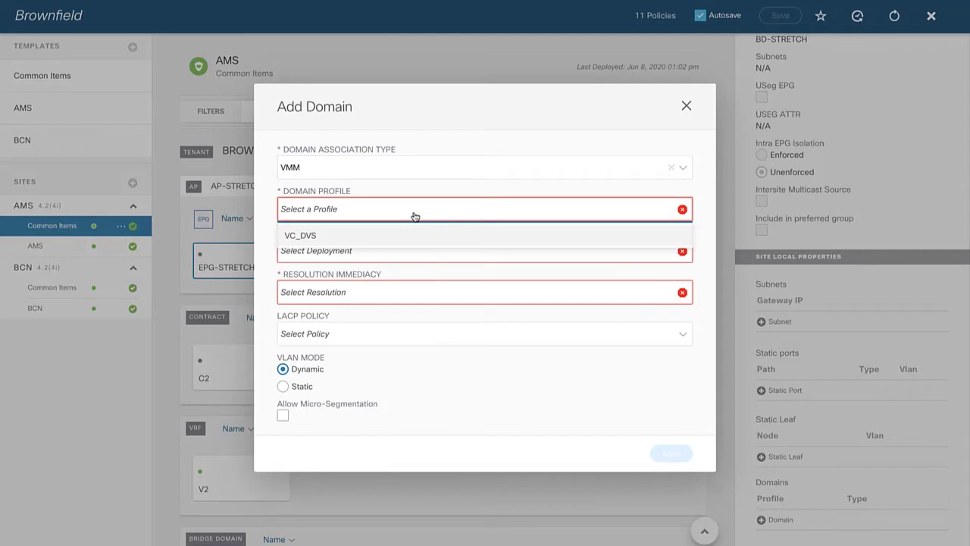
click(314, 240)
click(338, 256)
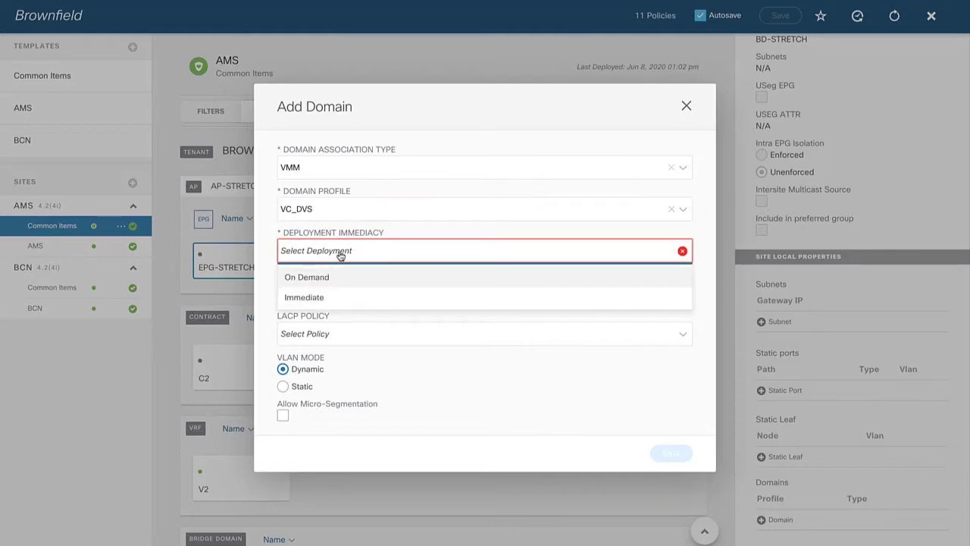
click(327, 279)
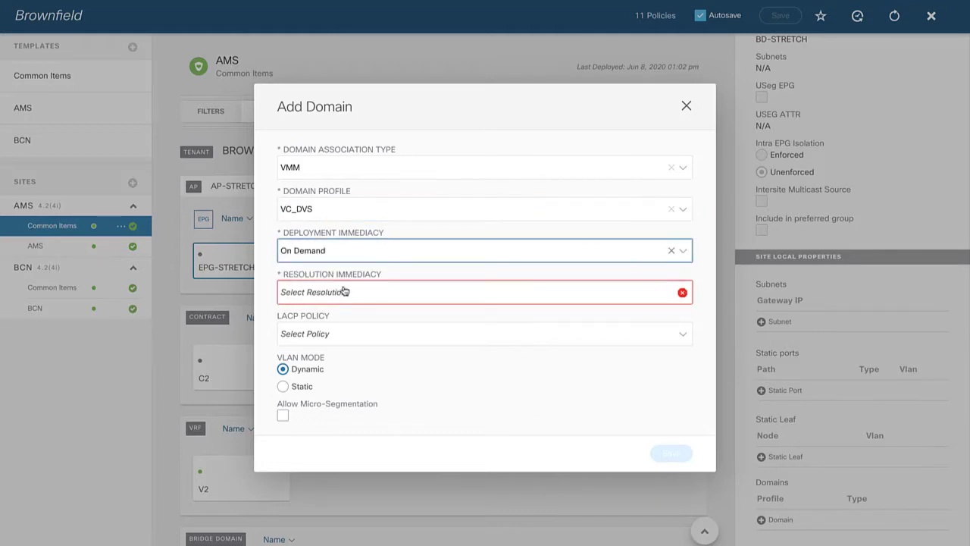
click(341, 291)
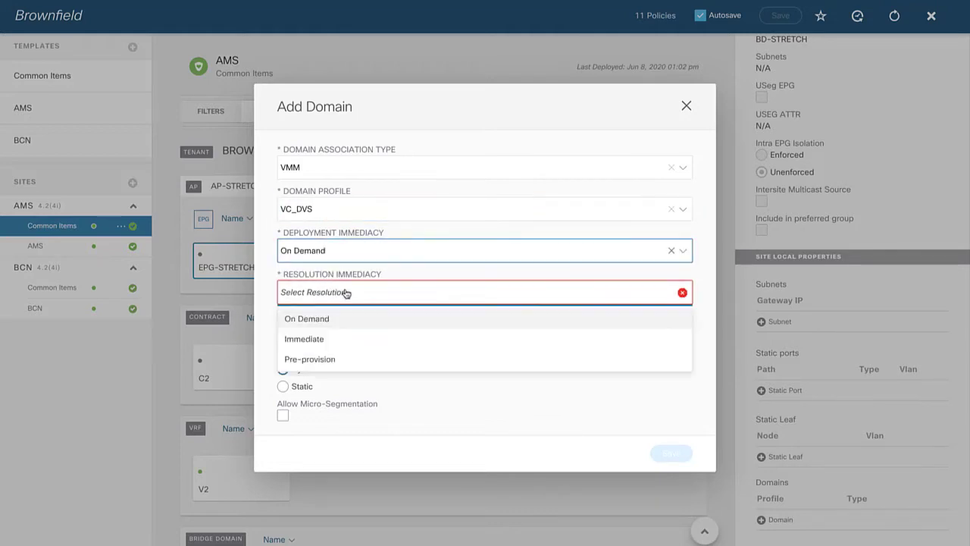
click(325, 323)
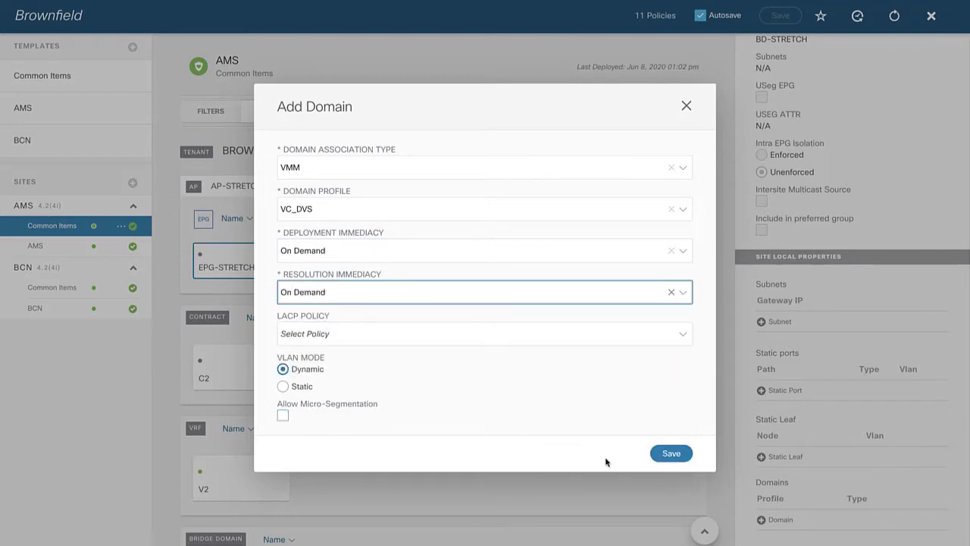
click(670, 454)
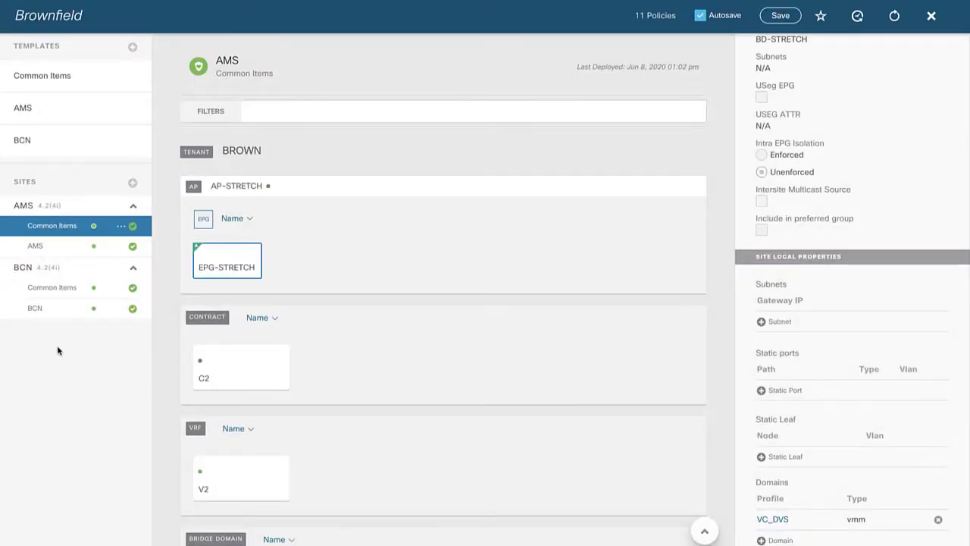
Start adding a VMM domain association to EPG-STRETCH in the BCN site's Common Items template
click(49, 288)
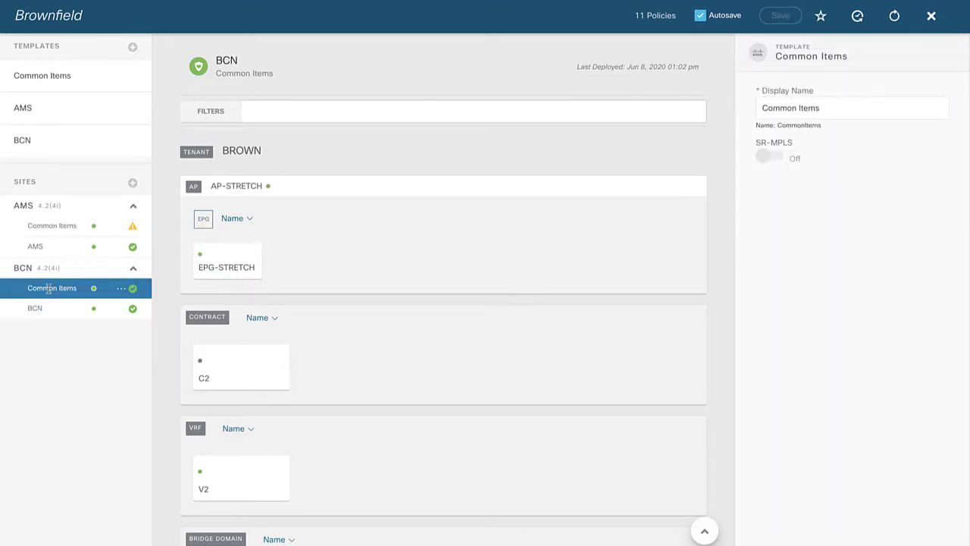
click(221, 257)
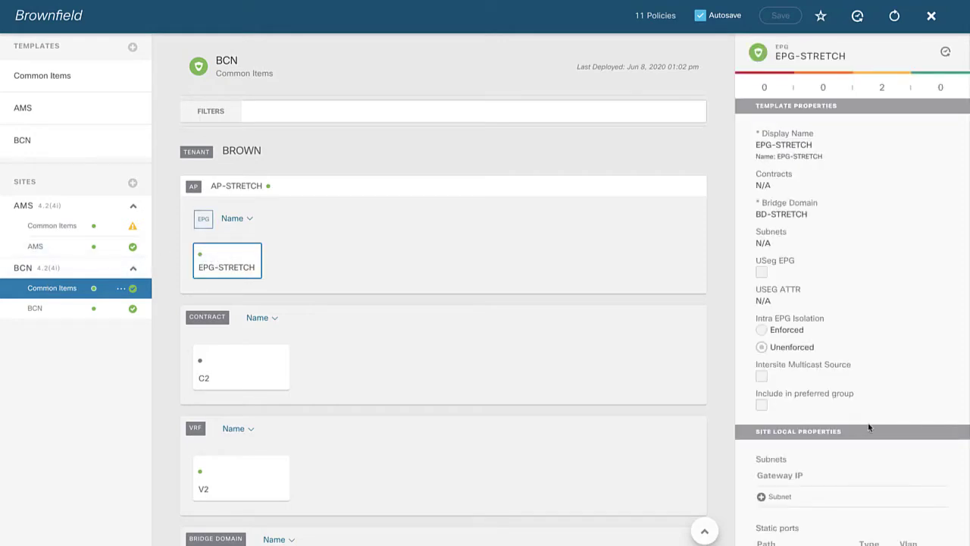
scroll(925, 435, down, 3)
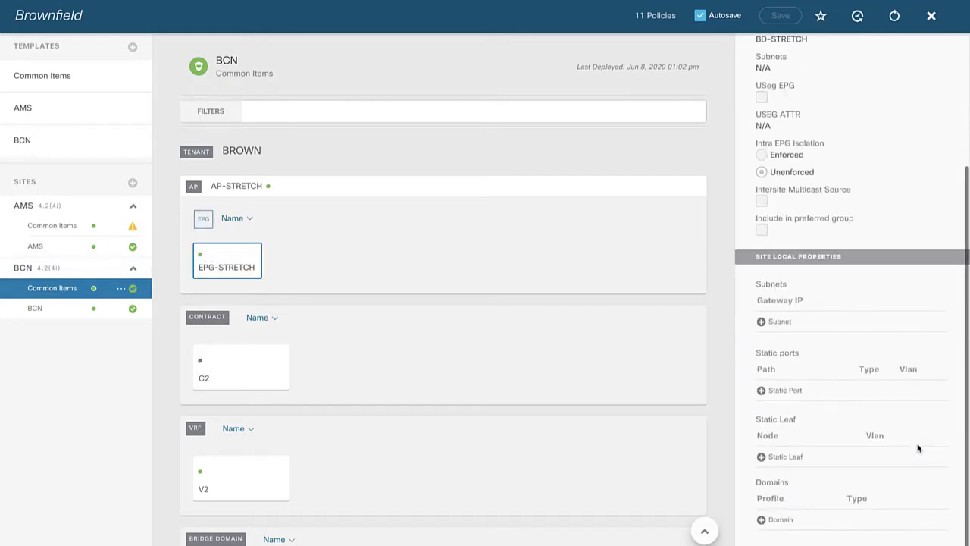
click(778, 520)
click(408, 235)
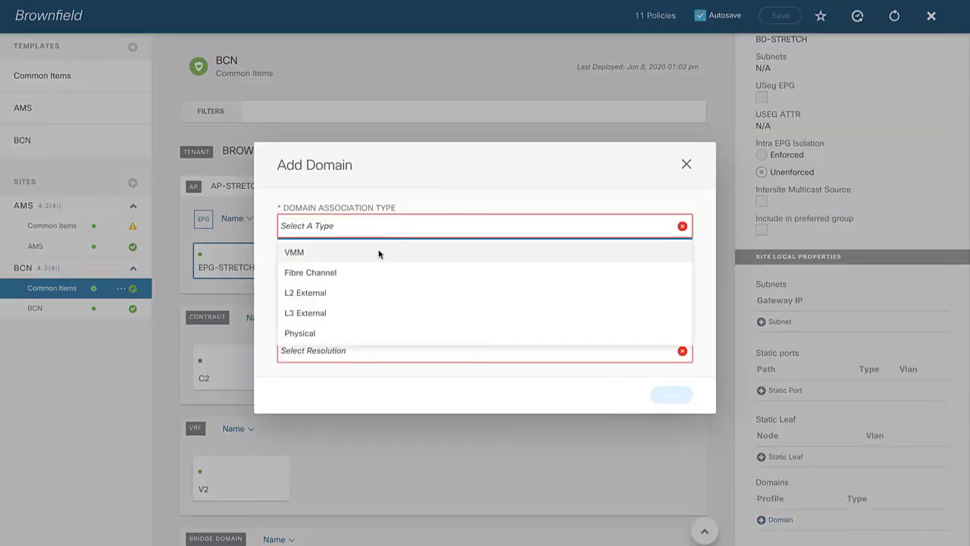
click(377, 258)
Save the BCN domain with profile VC_SITE2 and On Demand deployment and resolution immediacy, and save the schema
click(388, 217)
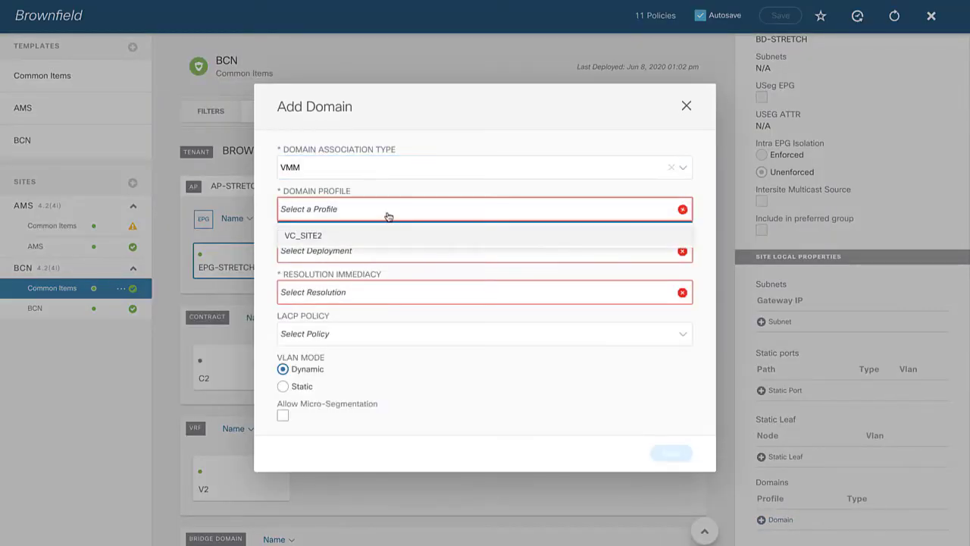
click(332, 239)
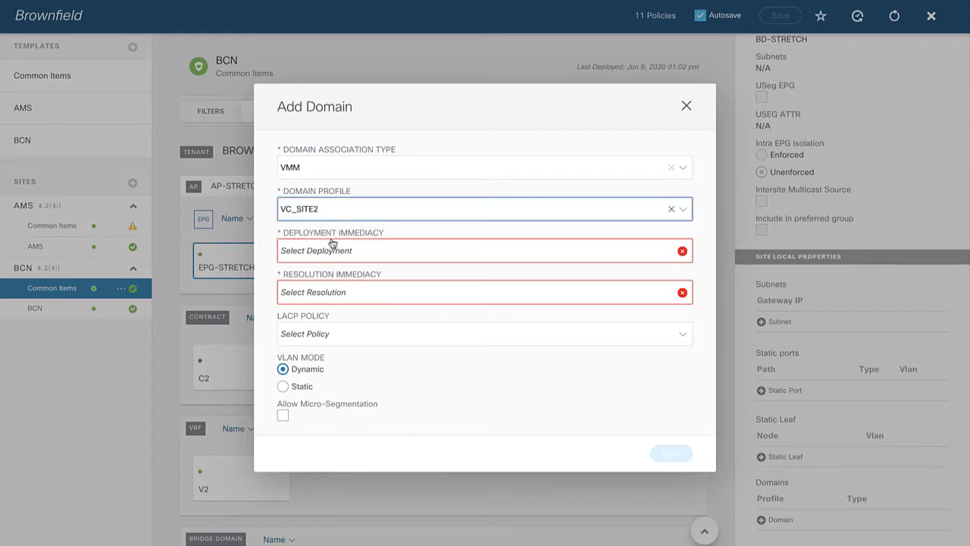
click(372, 256)
click(341, 277)
click(349, 292)
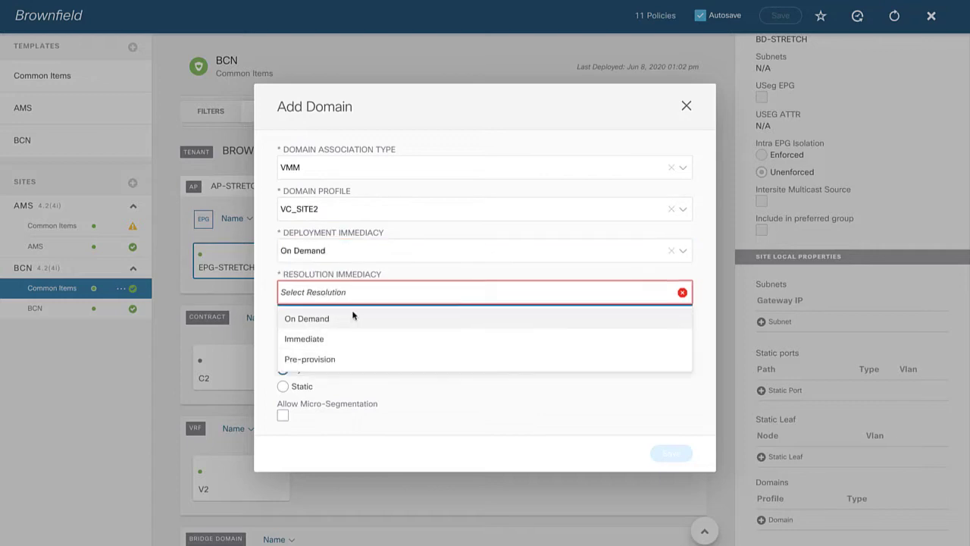
click(351, 319)
click(672, 453)
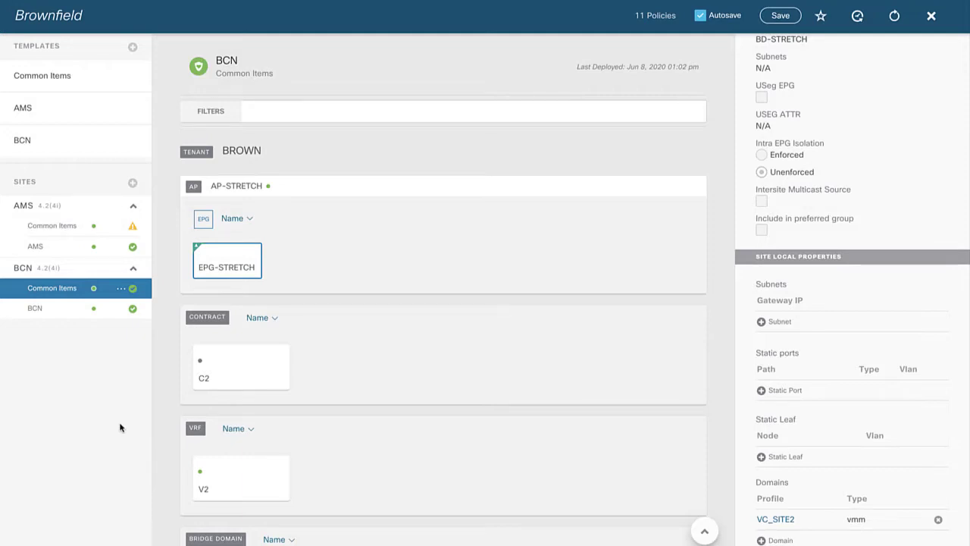
click(781, 15)
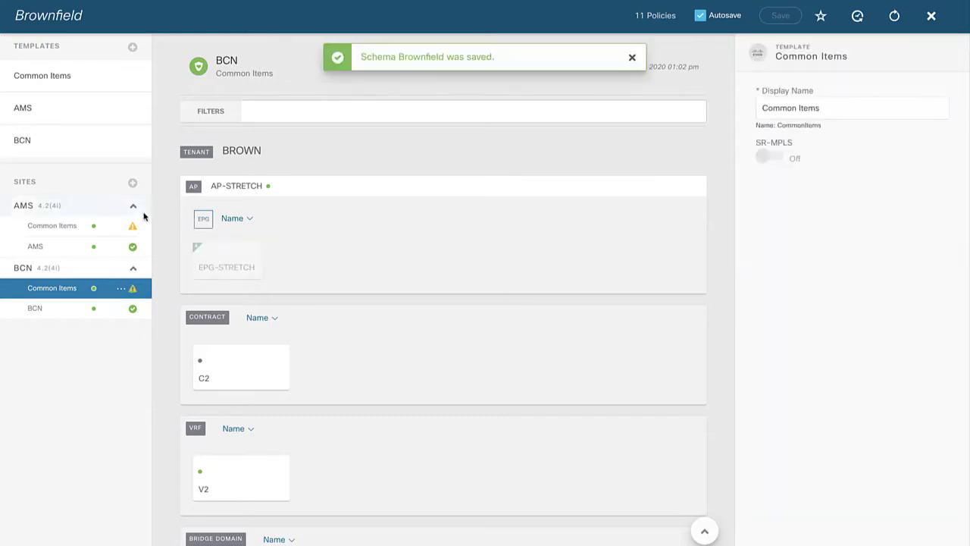
Deploy the Common Items template to its sites after reviewing the EPG-STRETCH modifications for AMS and BCN
mouse_move(129, 231)
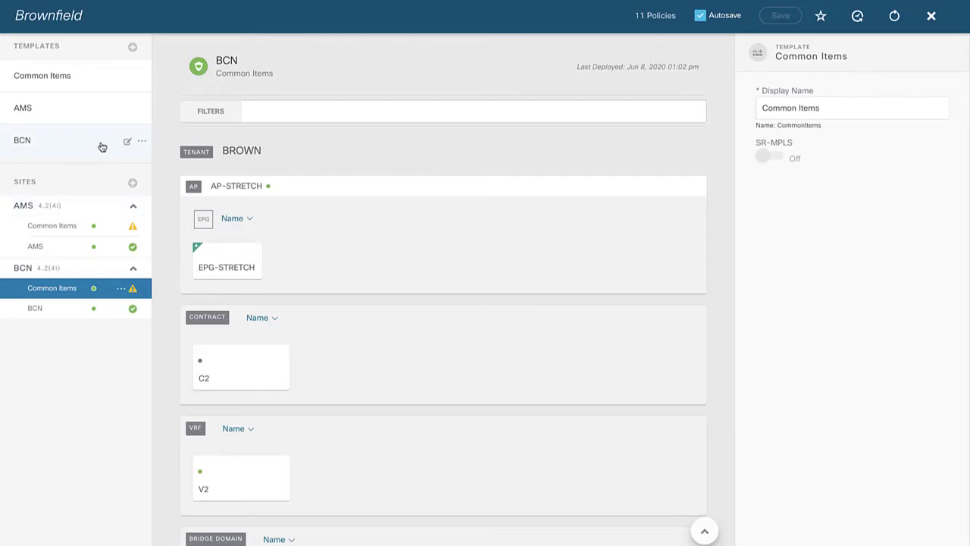
click(98, 83)
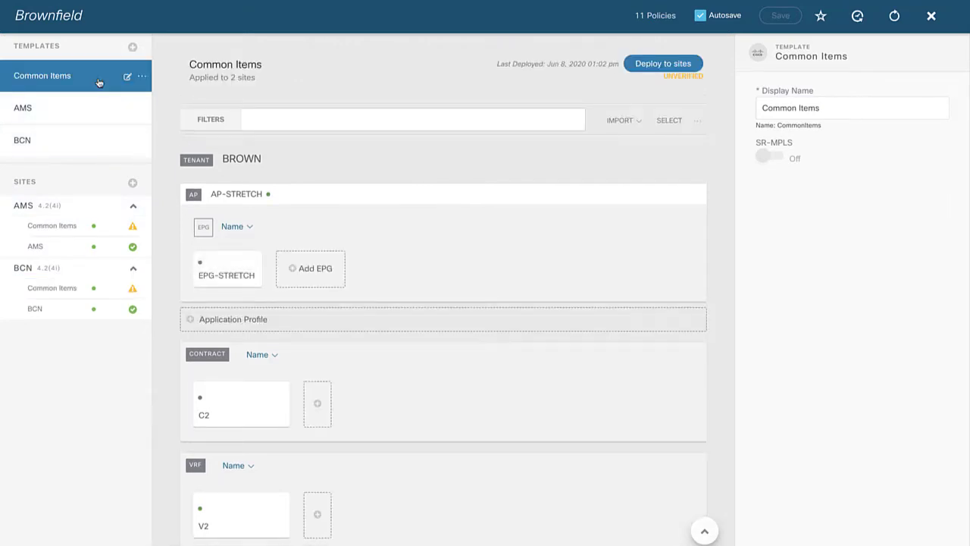
click(656, 65)
mouse_move(547, 314)
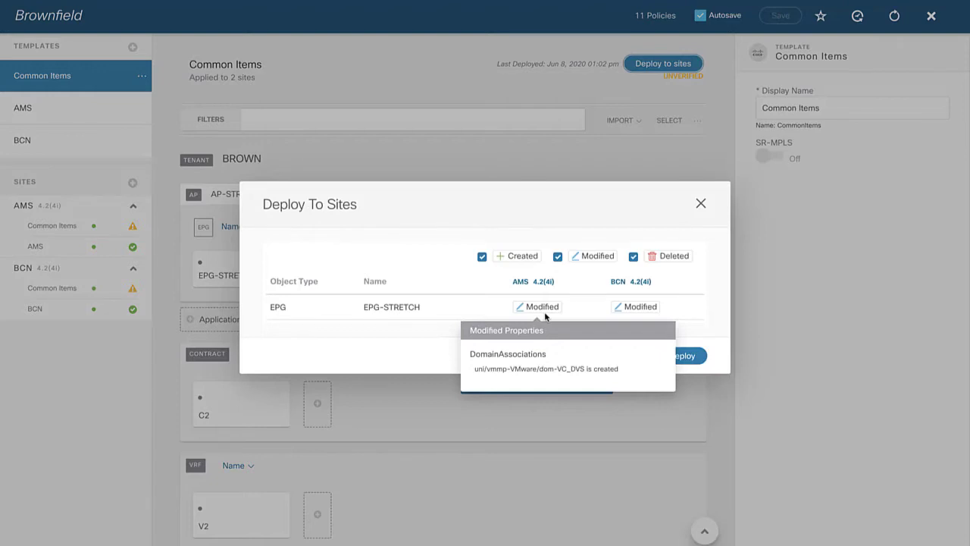
mouse_move(642, 306)
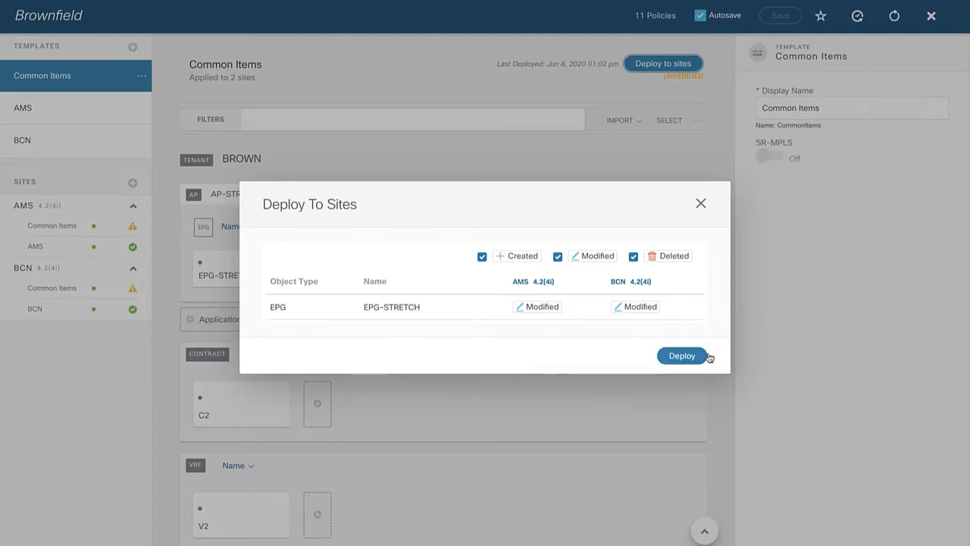
click(693, 358)
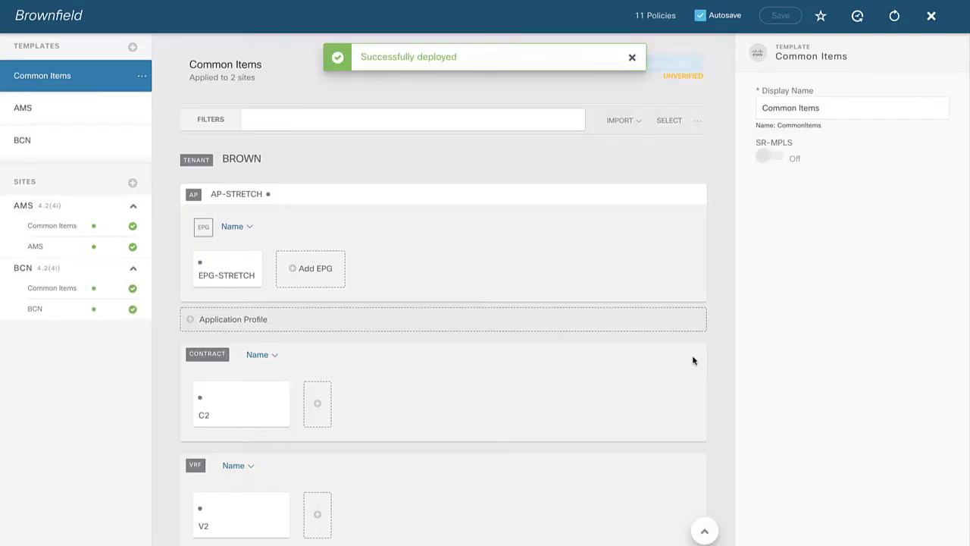
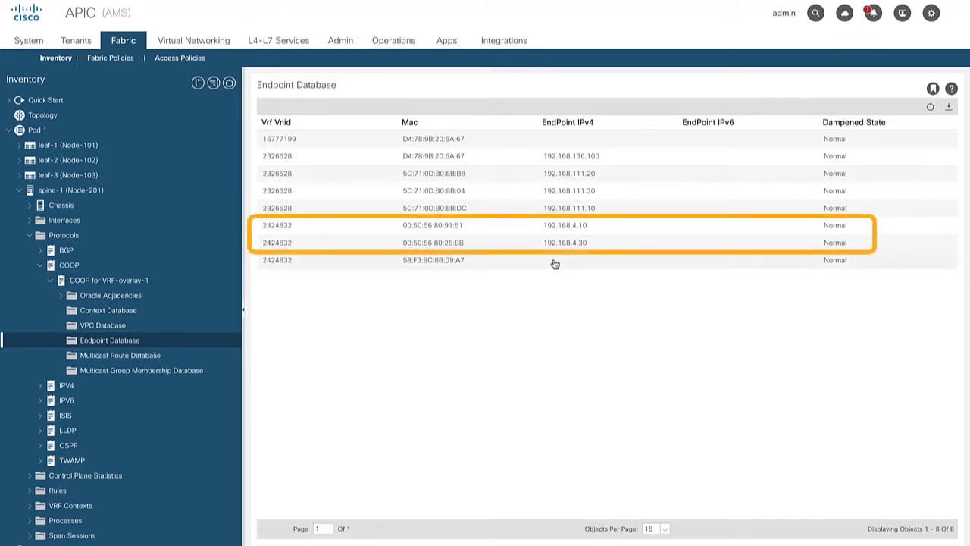
Examine the 192.168.4.10 and 192.168.4.30 endpoints in the APIC (AMS) Endpoint Database and in the spine-2201 terminal's COOP output
click(601, 230)
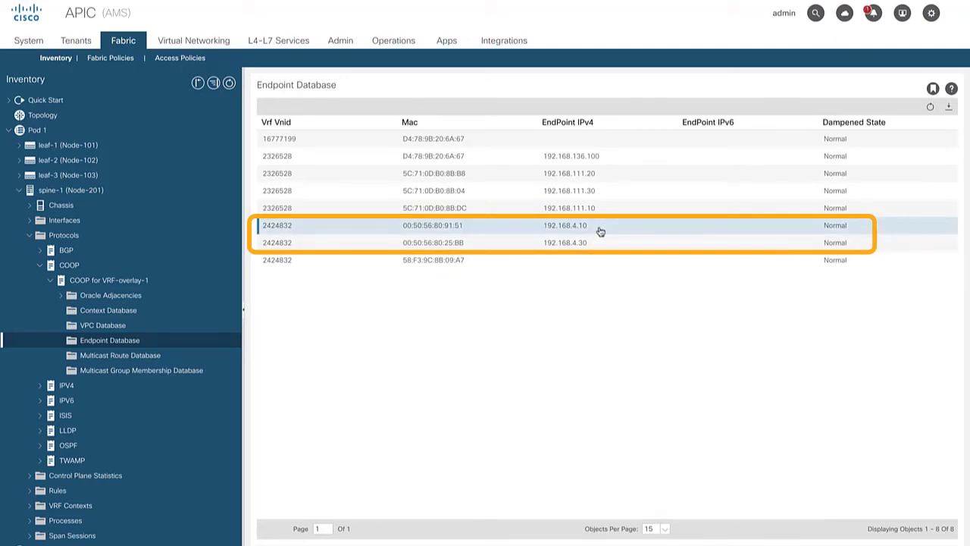
click(596, 244)
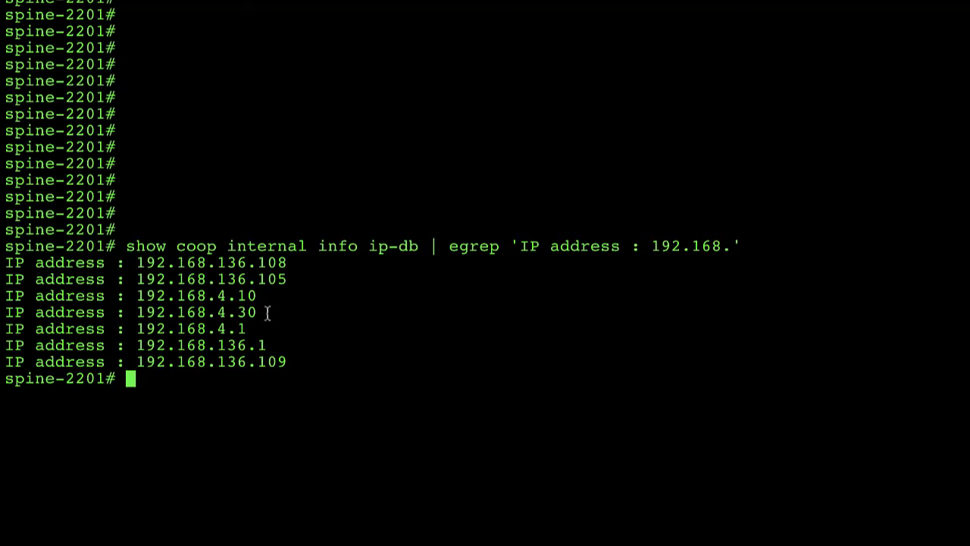
drag(266, 312, 1, 300)
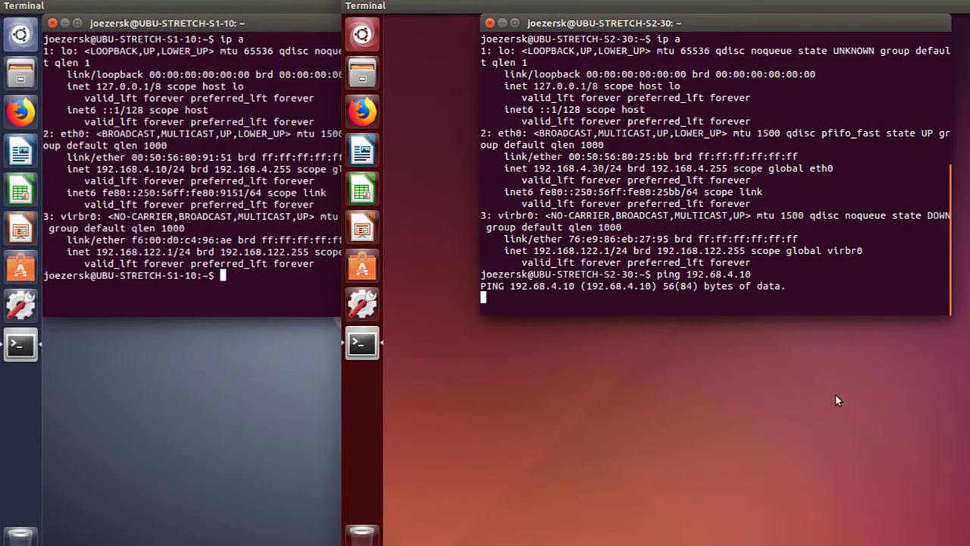
Stop the ping to 192.68.4.10 in the UBU-STRETCH-S2-30 terminal and ping 192.168.4.10 instead
key(ctrl+c)
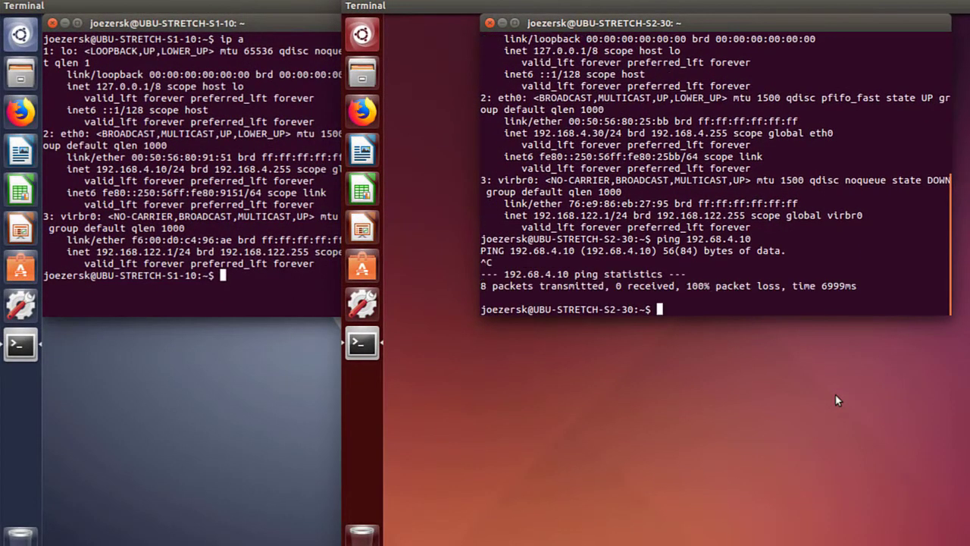
key(Up)
key(Left)
key(Left)
key(Left)
key(Left)
key(Left)
key(Left)
key(Left)
text(1)
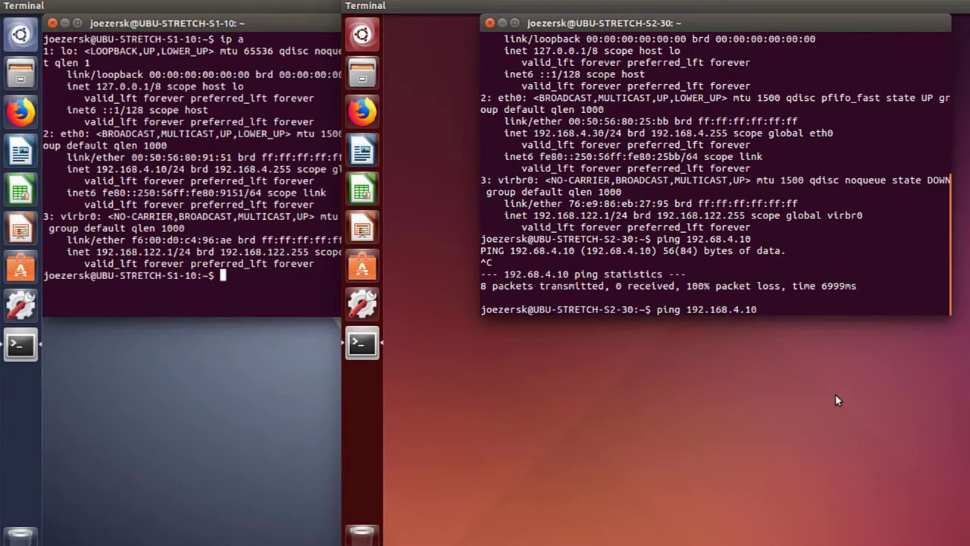
key(Return)
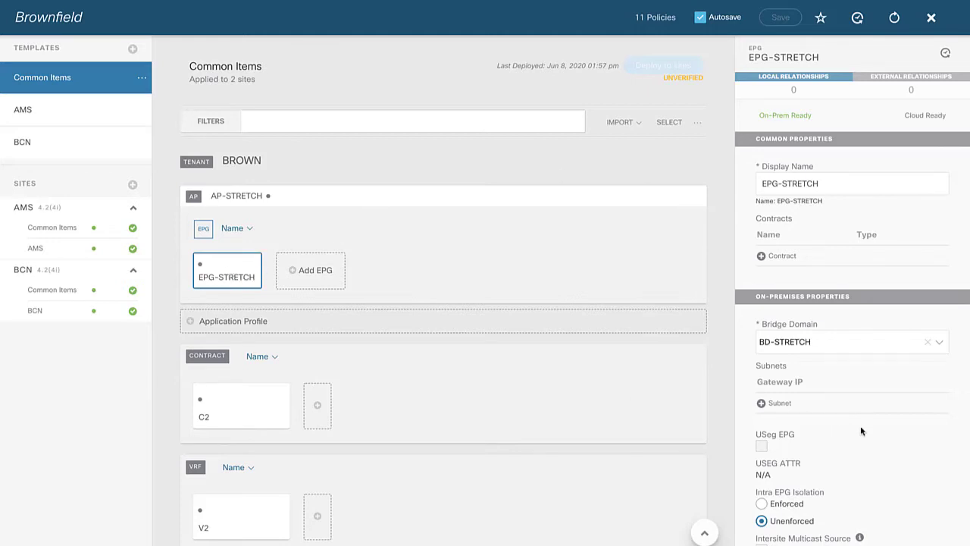
Examine the Intra EPG Isolation setting of EPG-STRETCH in the Brownfield schema's Common Items template
scroll(860, 428, down, 1)
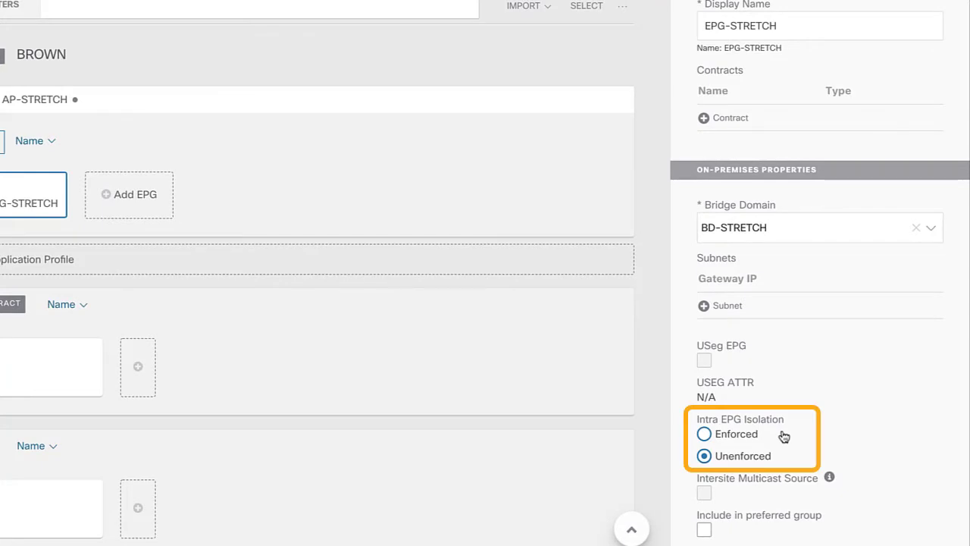
Set Intra EPG Isolation to Enforced on EPG-STRETCH and deploy the Common Items template to the AMS and BCN sites
click(704, 435)
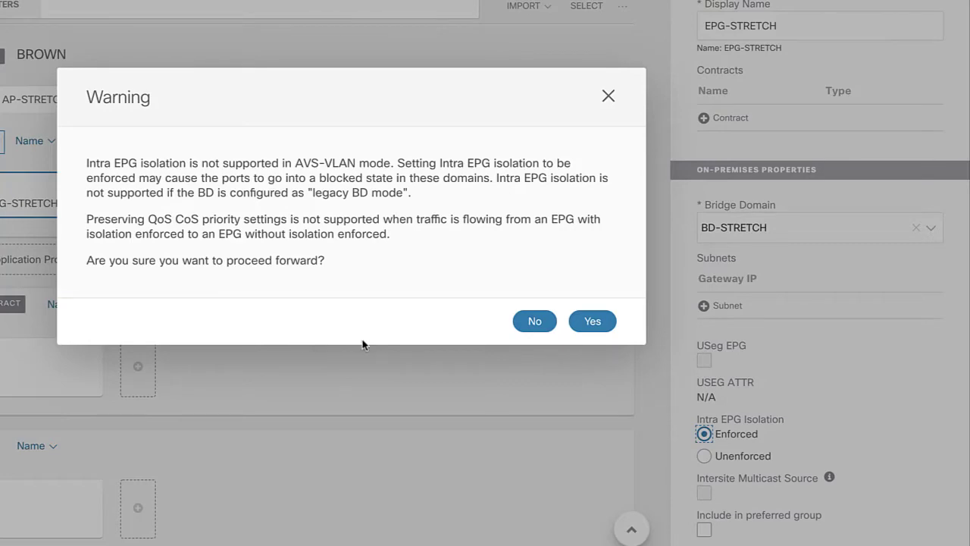
click(601, 326)
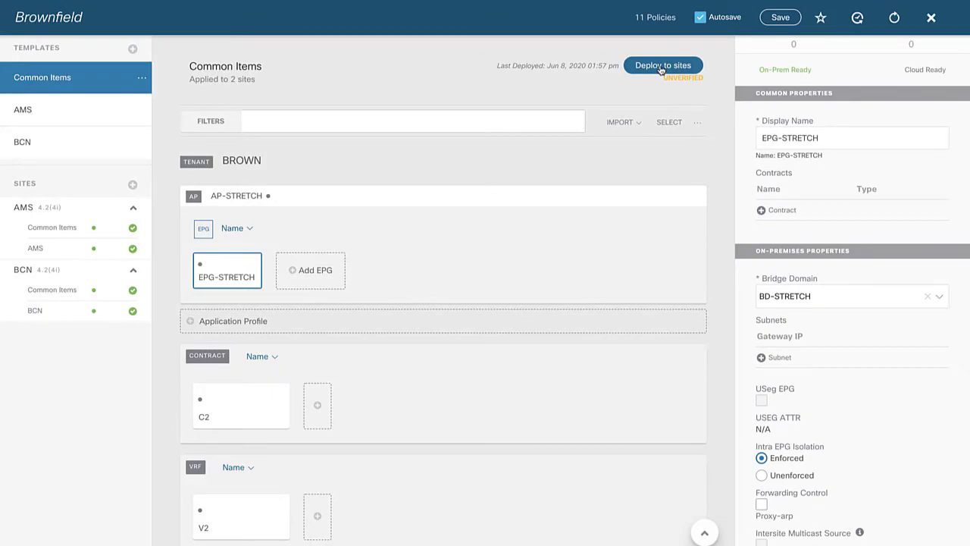
click(659, 66)
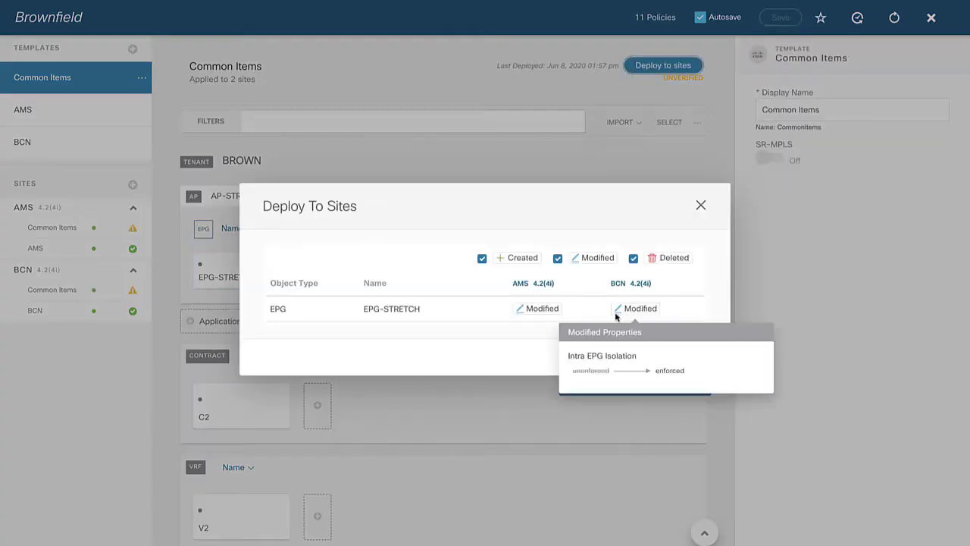
mouse_move(553, 309)
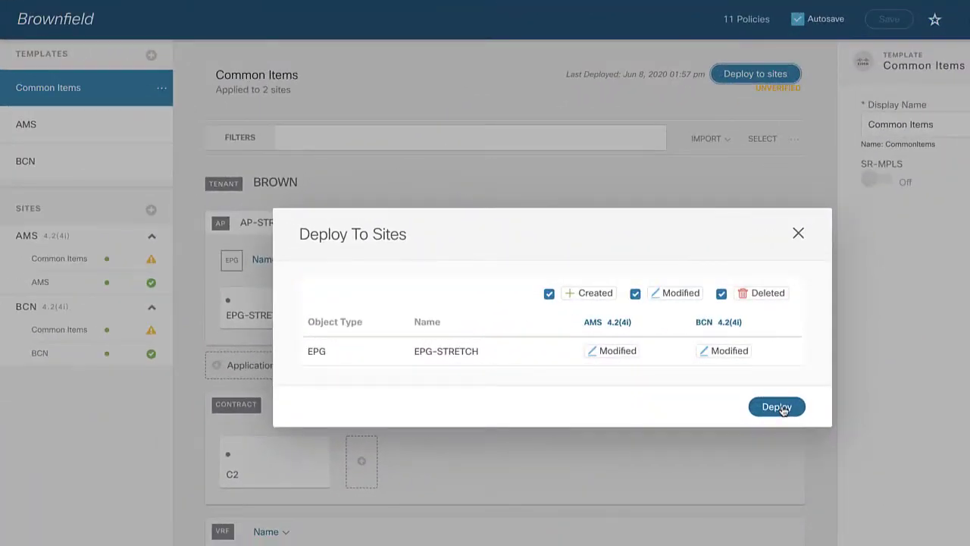
click(777, 407)
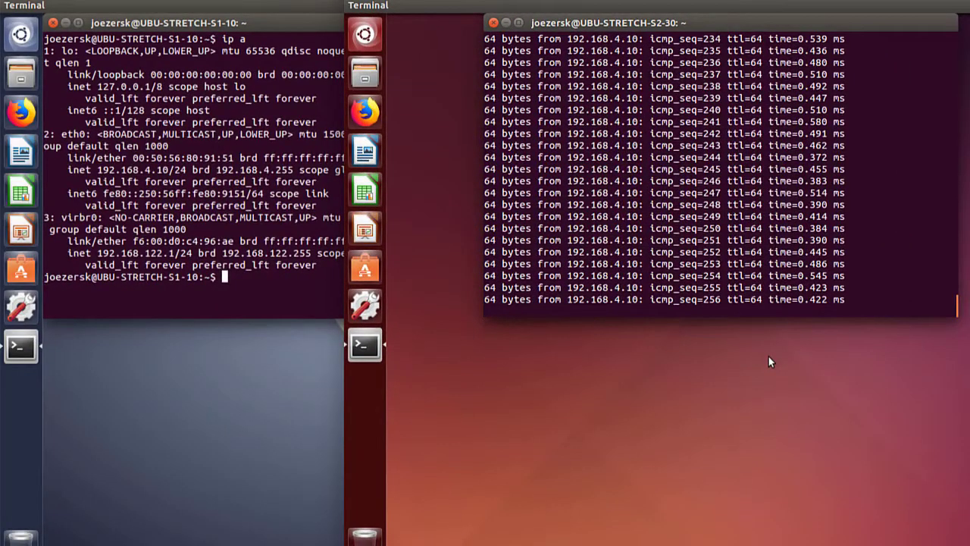
Check the running ping to 192.168.4.10 in the UBU-STRETCH-S2-30 terminal, adding blank lines to separate its output
key(Return)
key(Return)
key(Return)
key(Return)
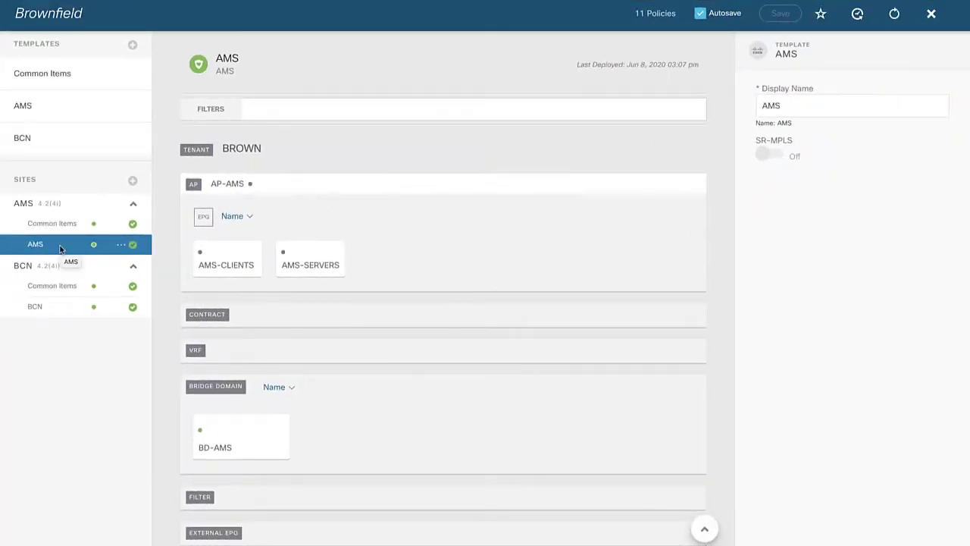
Examine the site-local domain associations of AMS-CLIENTS at the AMS site and BCN-SERVERS at the BCN site
click(226, 261)
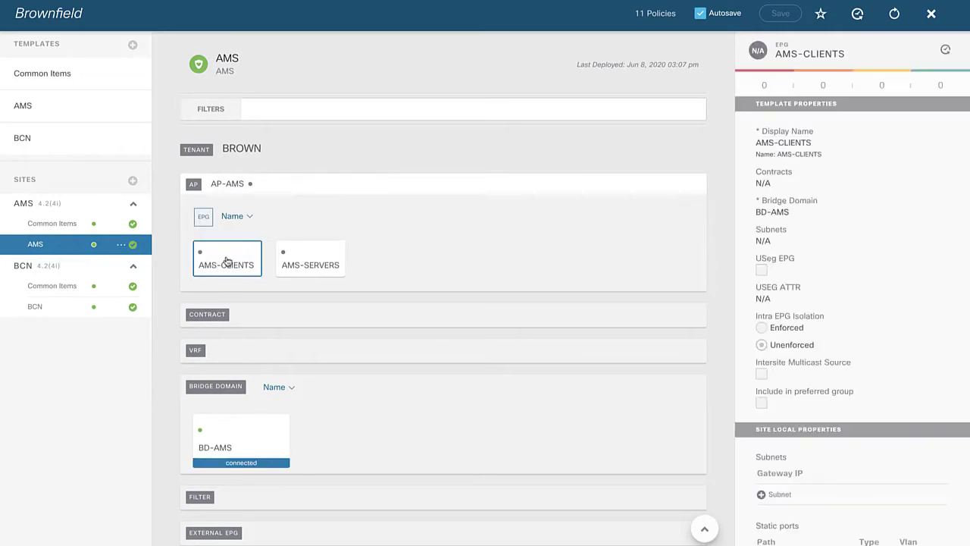
scroll(856, 368, down, 3)
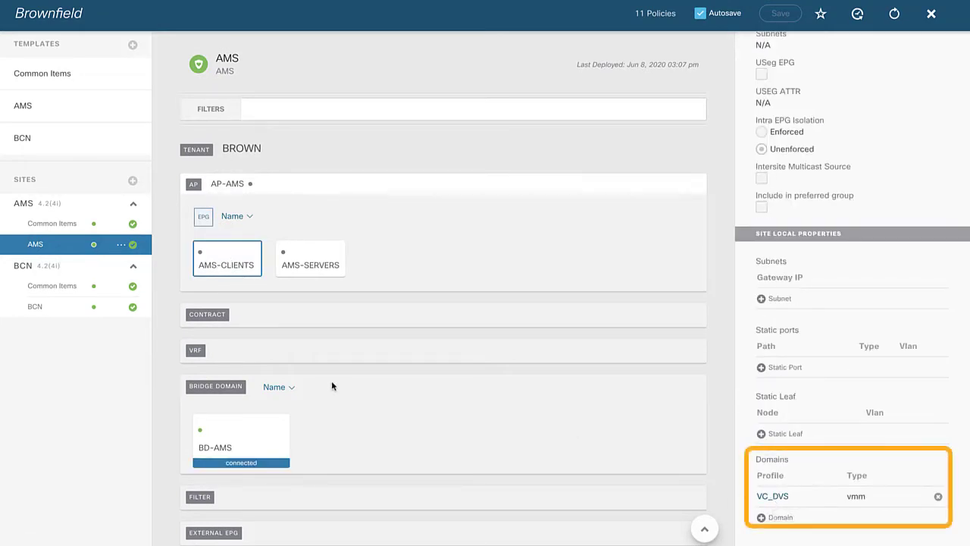
click(37, 307)
click(303, 258)
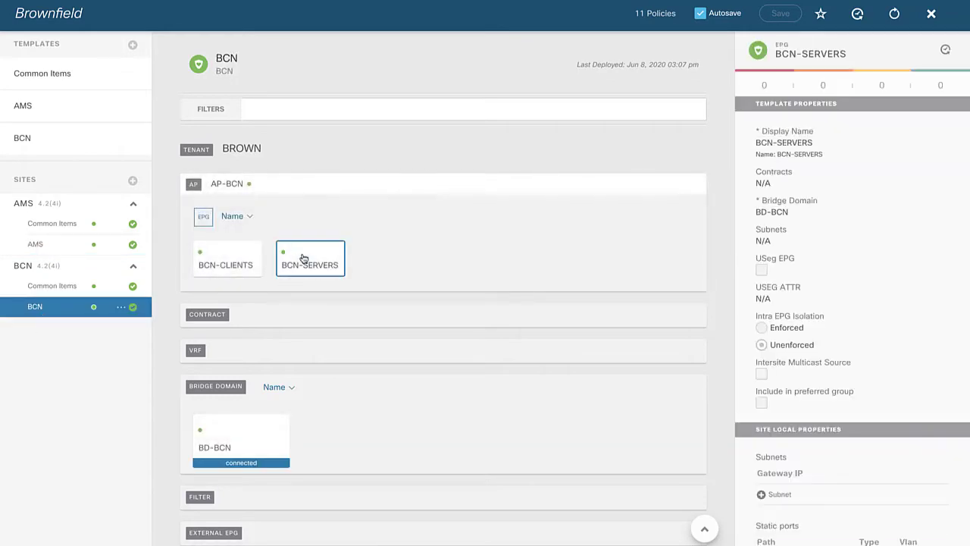
scroll(811, 360, down, 3)
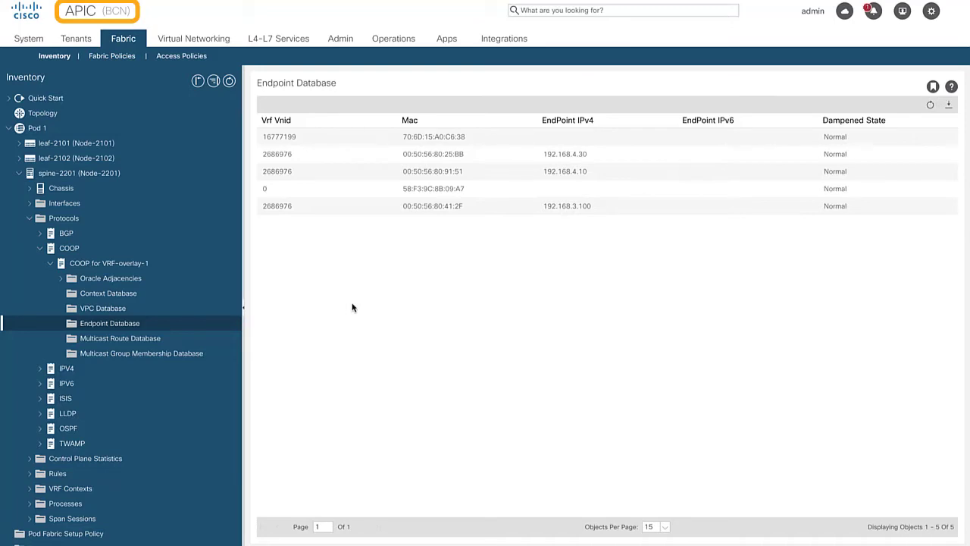
Examine the APIC (BCN) Endpoint Database and the dcimgr vnid-maps and sclass-maps translations in the spine-2201 terminal
click(580, 213)
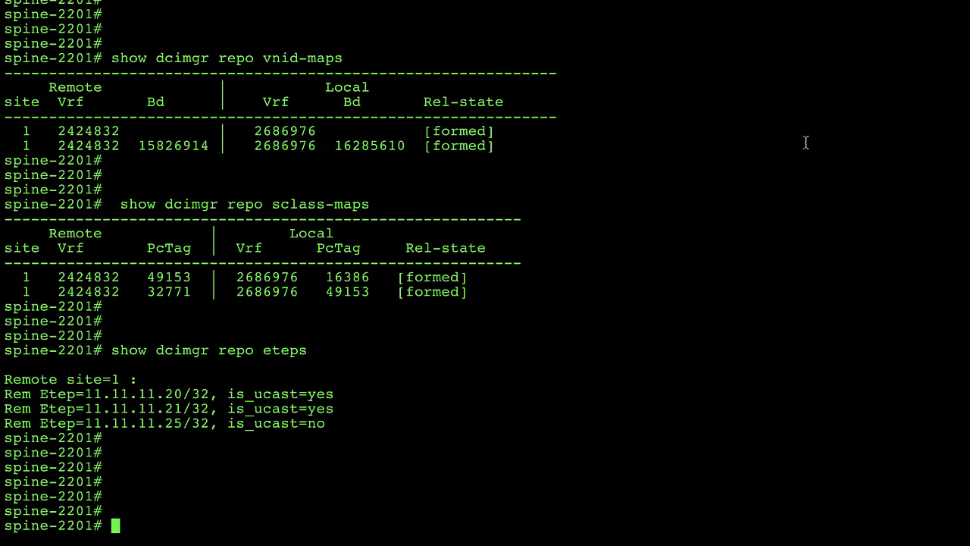
drag(114, 59, 351, 53)
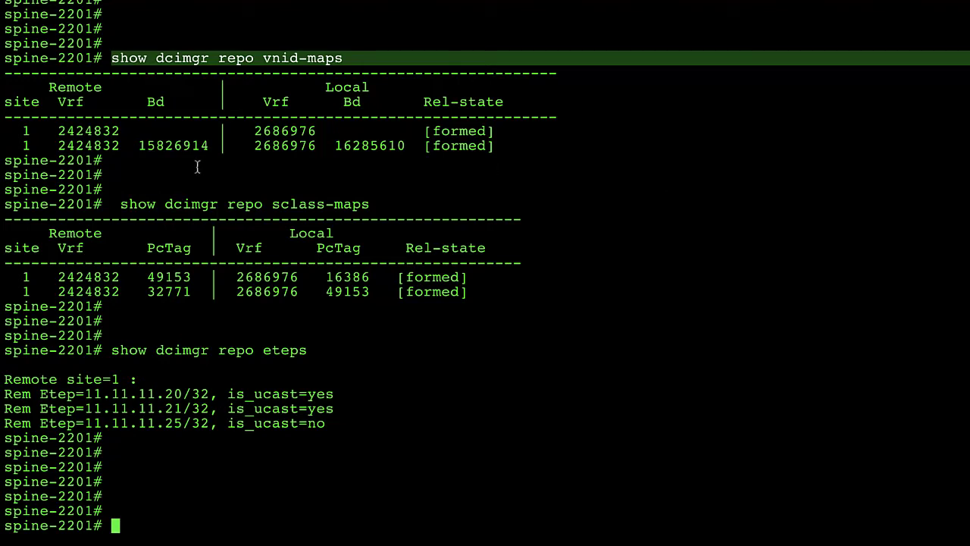
drag(120, 203, 382, 203)
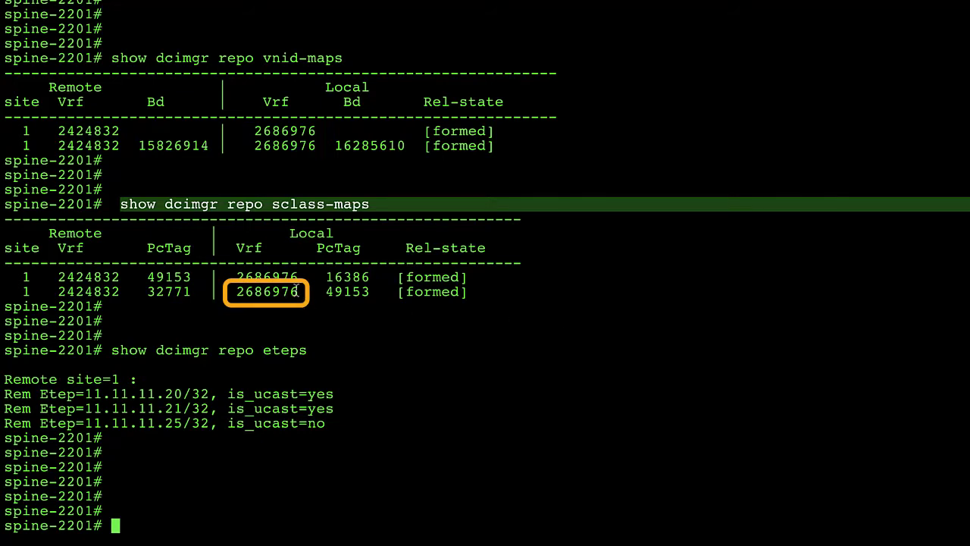
drag(301, 291, 280, 292)
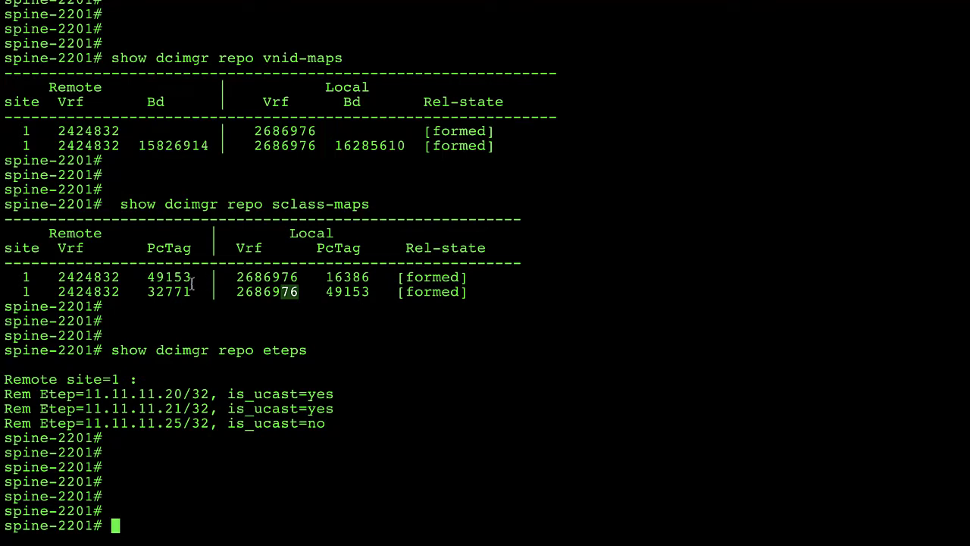
double_click(171, 293)
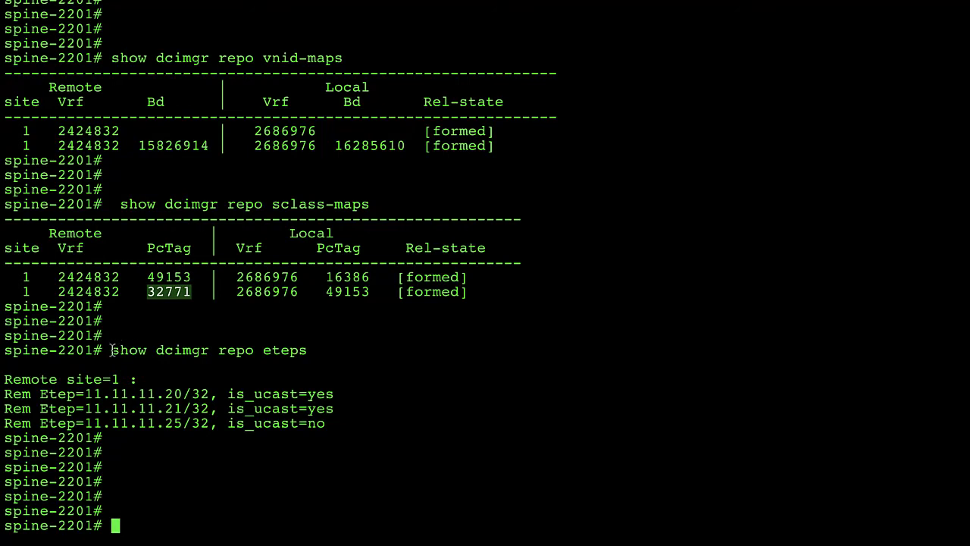
Examine the remote site's unicast and non-unicast ETEP addresses in the show dcimgr repo eteps output on spine-2201
drag(111, 350, 310, 351)
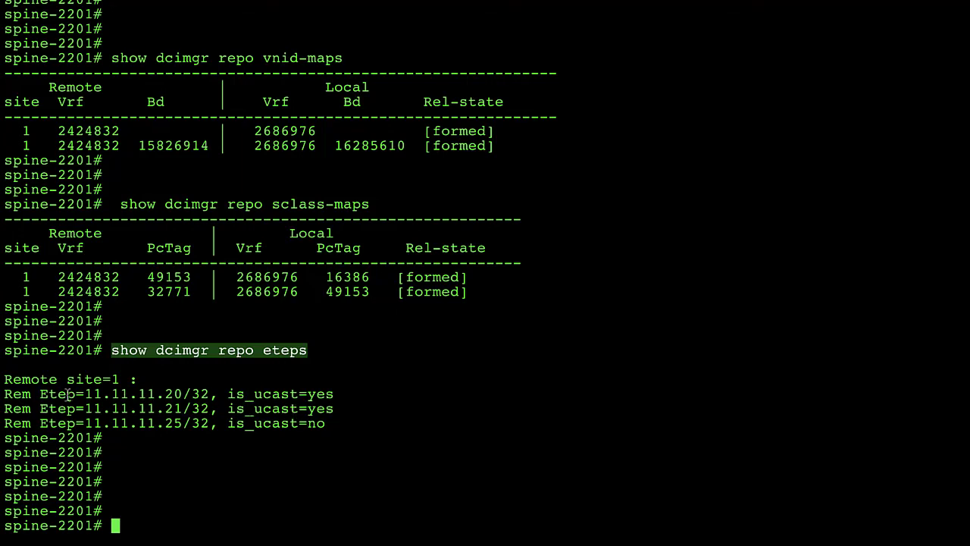
click(15, 393)
drag(15, 394, 348, 421)
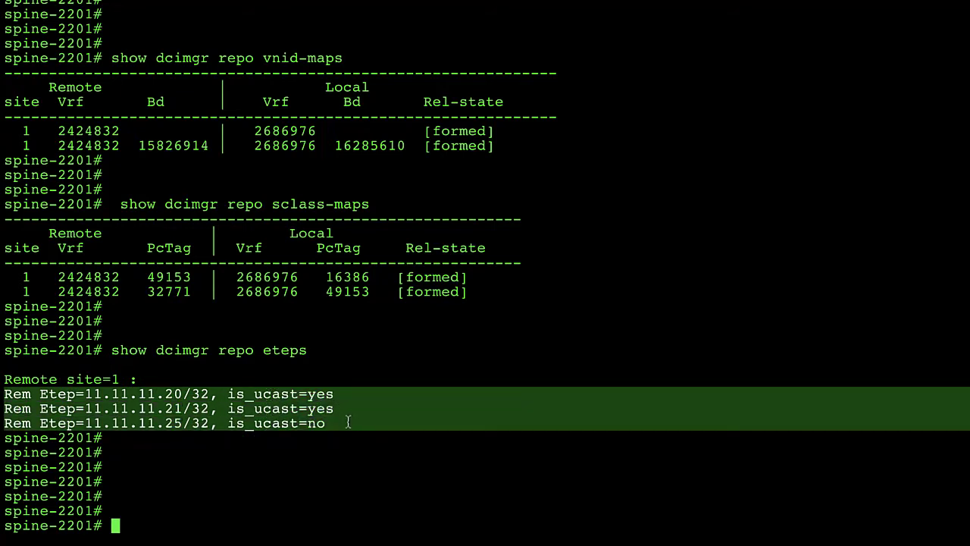
double_click(178, 394)
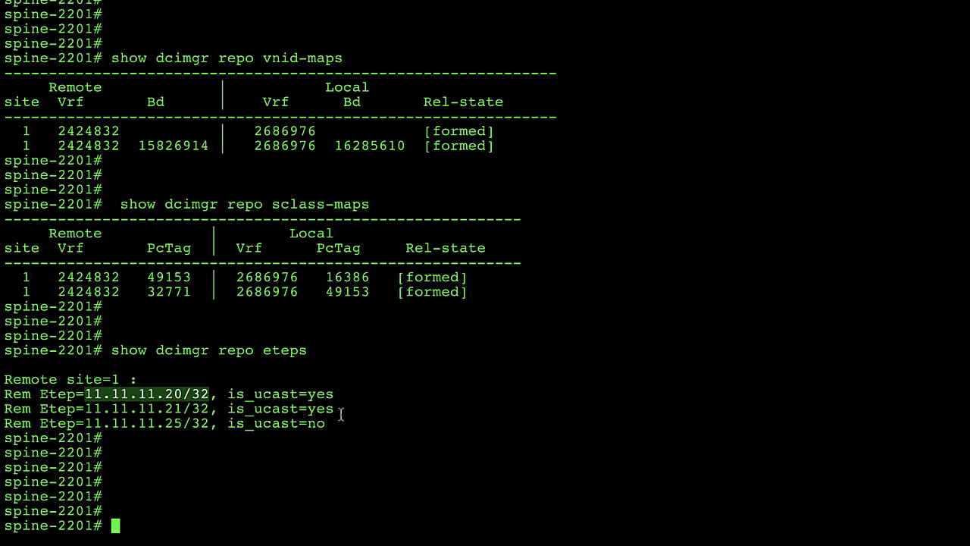
drag(334, 423, 111, 426)
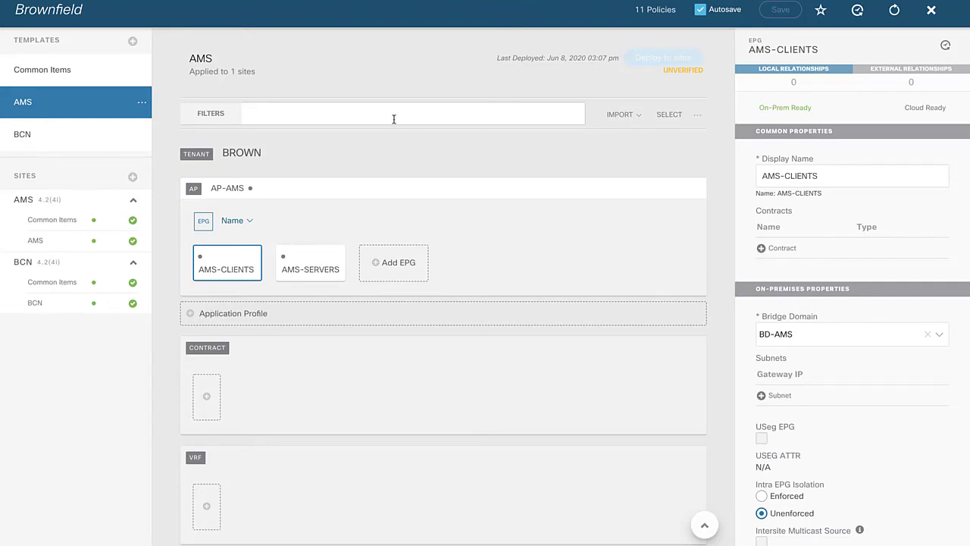
Add contract C2 to the AMS-CLIENTS EPG in the Brownfield schema's AMS template with type consumer
click(66, 107)
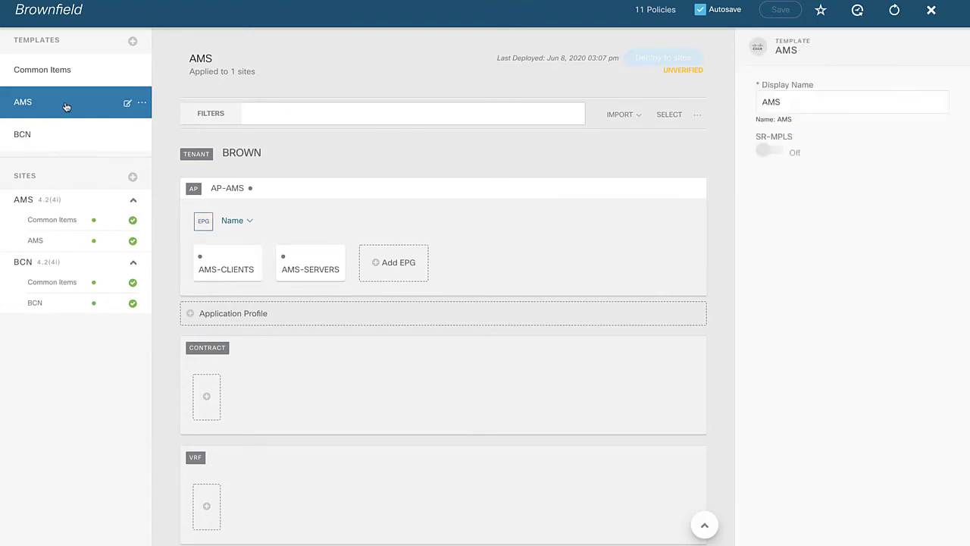
click(225, 260)
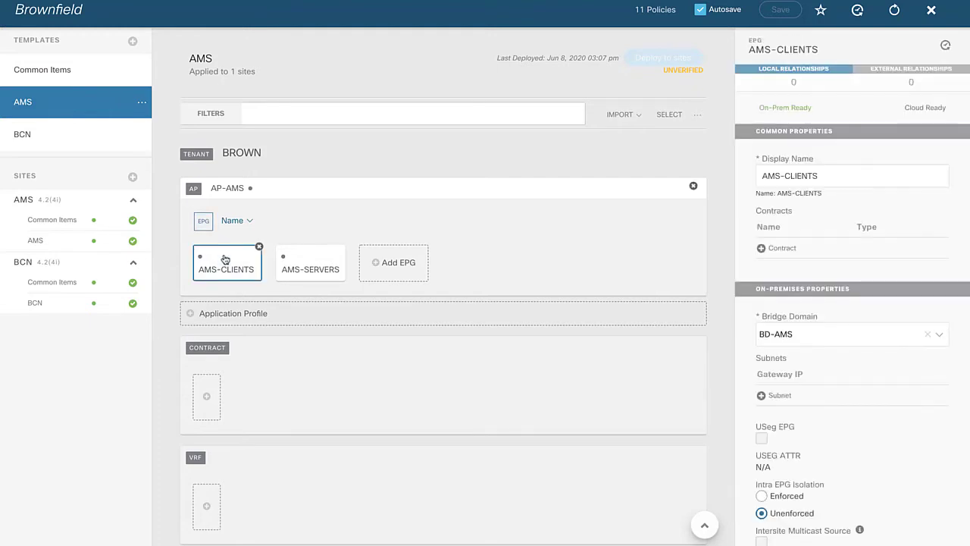
click(782, 248)
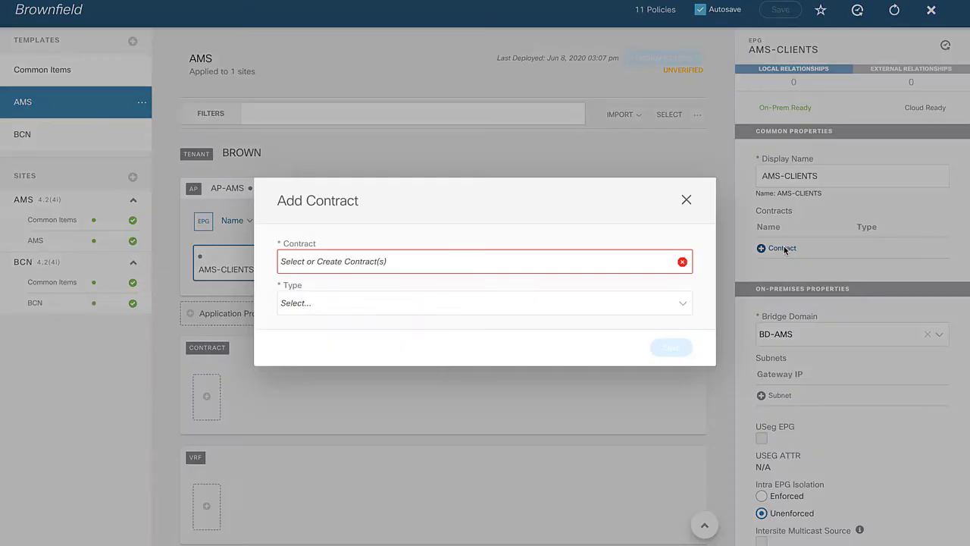
click(455, 261)
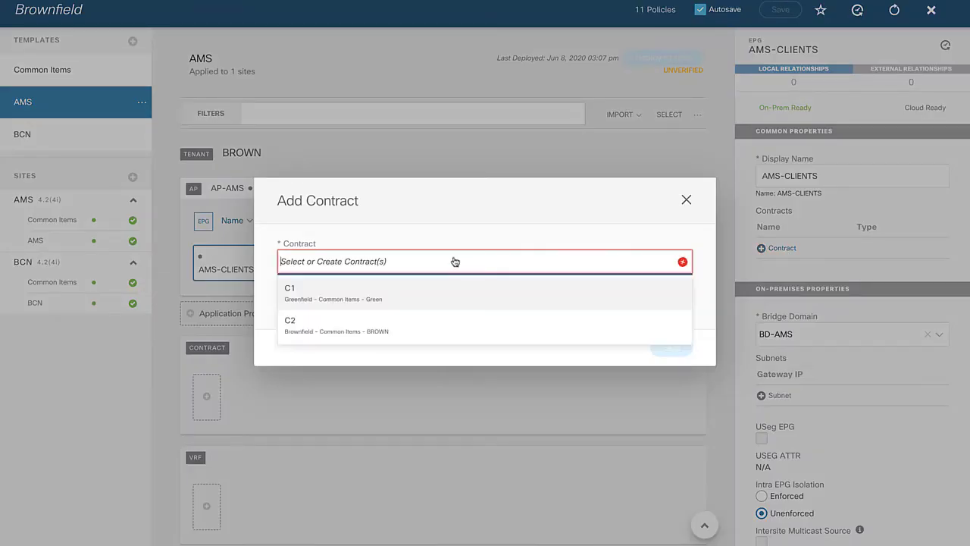
click(379, 332)
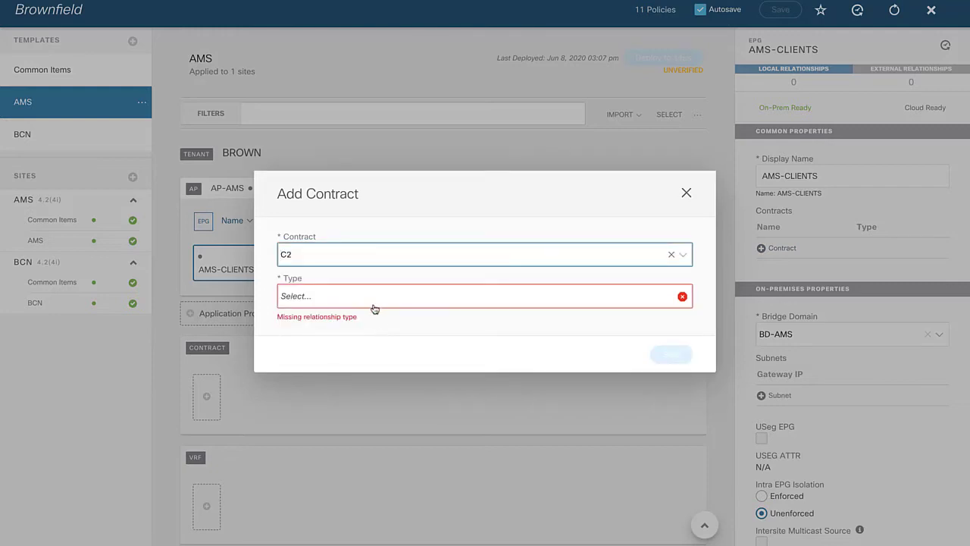
click(374, 299)
click(354, 324)
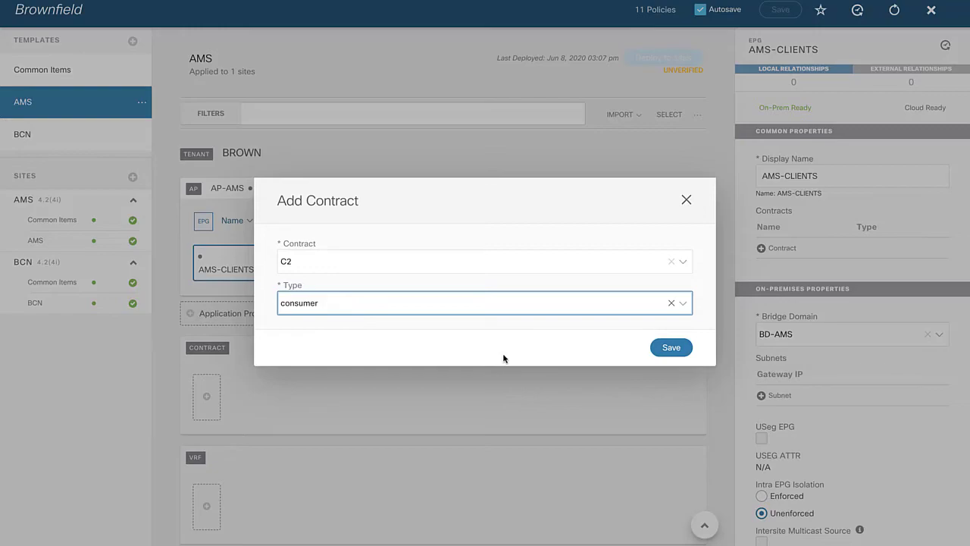
click(669, 350)
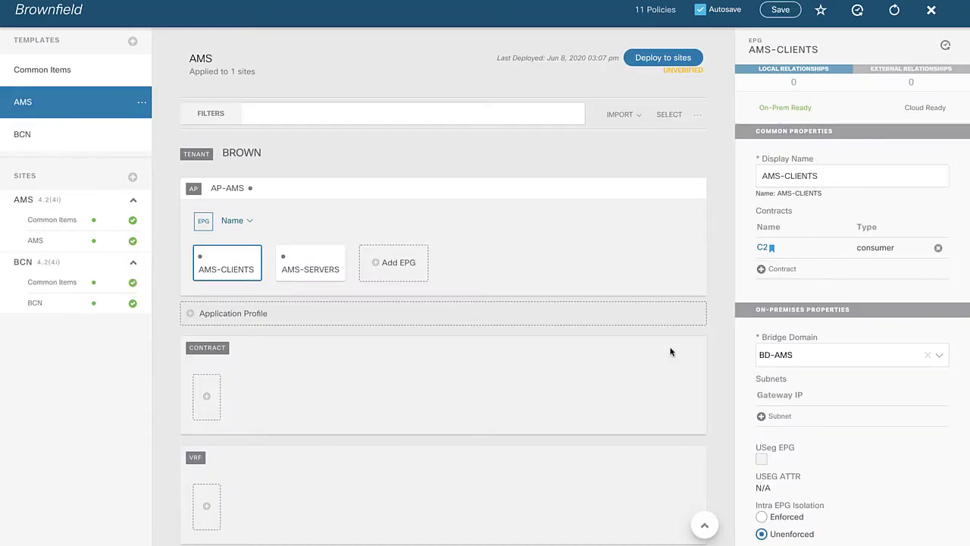
Add contract C2 to the BCN-SERVERS EPG in the BCN template with type provider
click(75, 138)
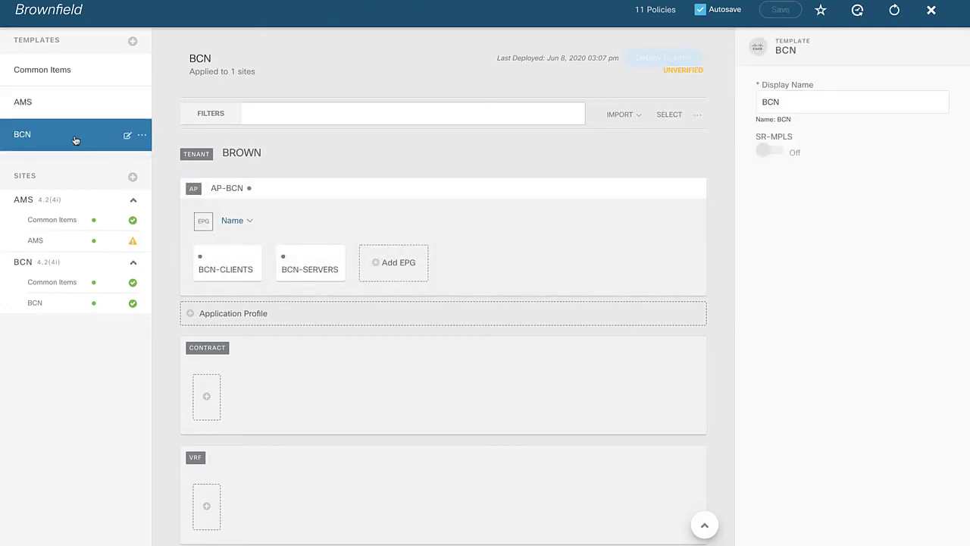
click(324, 260)
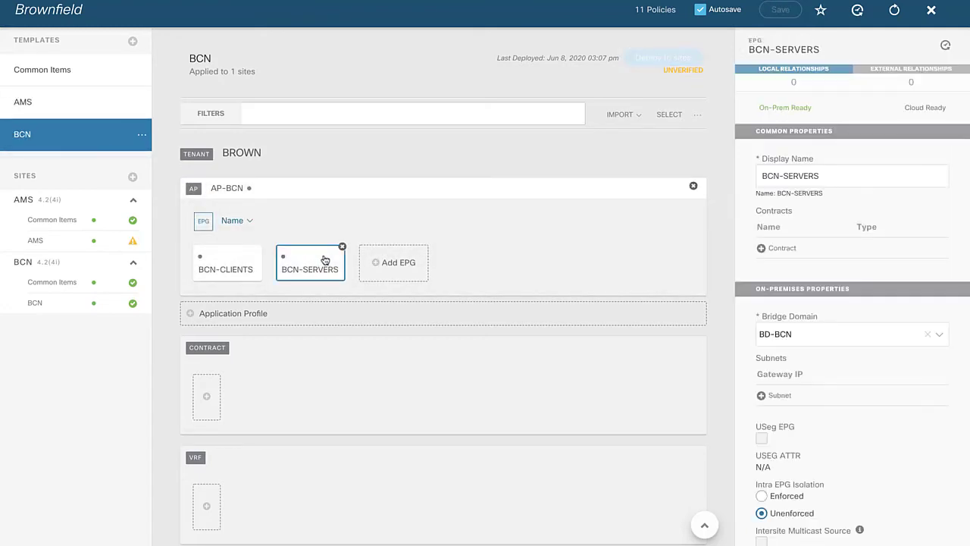
click(775, 250)
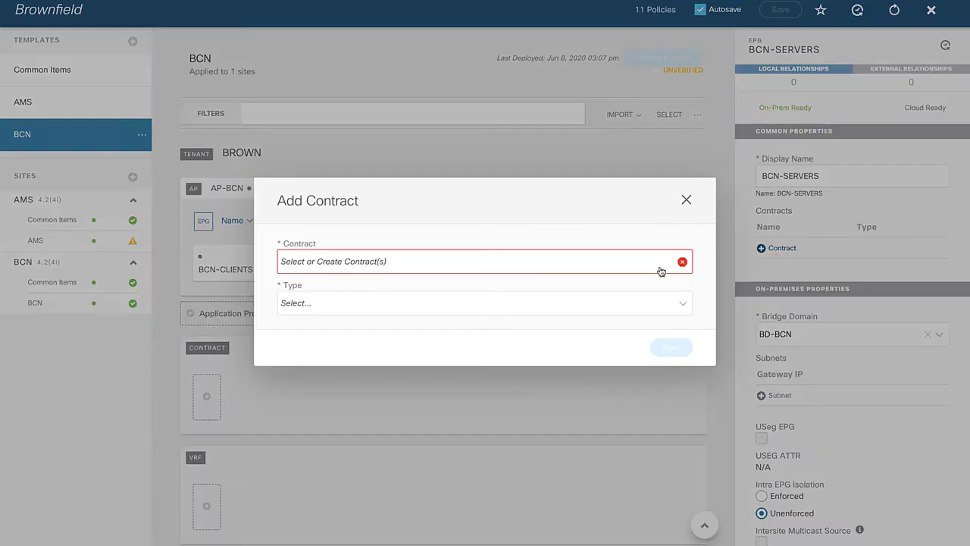
click(618, 263)
click(485, 326)
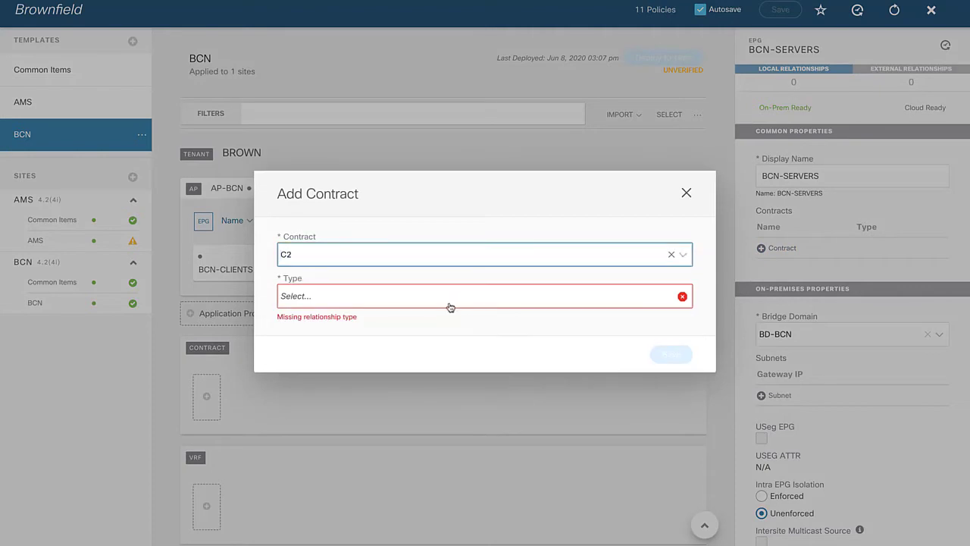
click(449, 300)
click(404, 343)
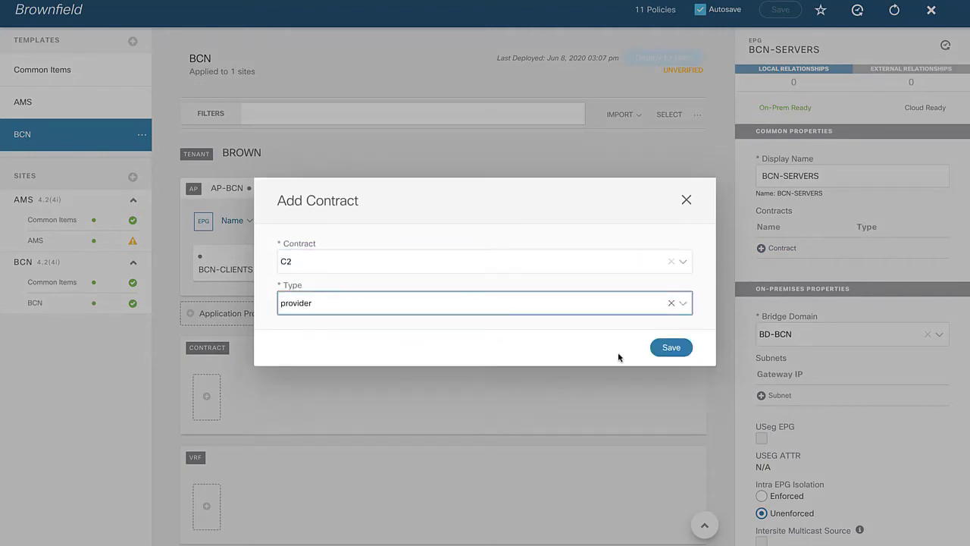
click(670, 350)
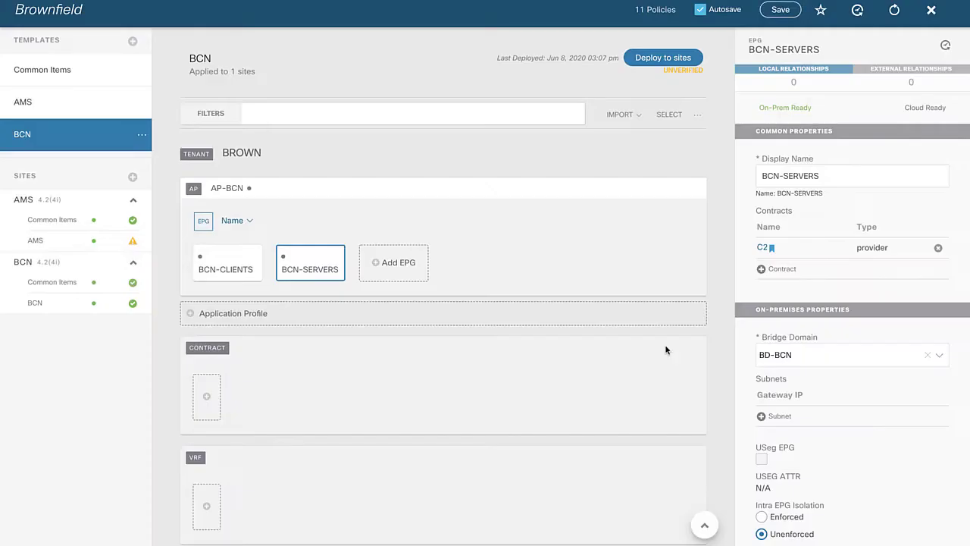
Deploy the modified BCN-SERVERS EPG in the BCN template and the modified AMS-CLIENTS EPG in the AMS template to their sites
click(658, 60)
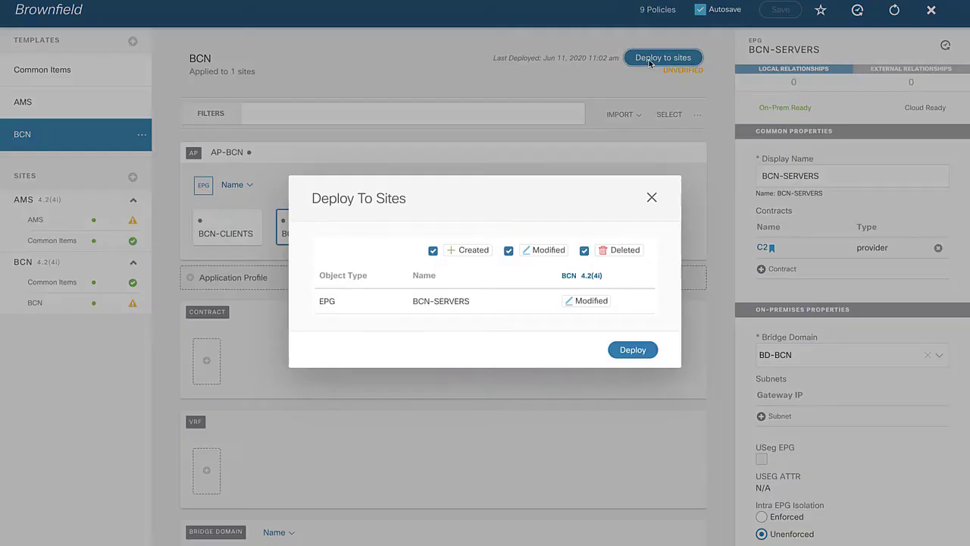
click(632, 351)
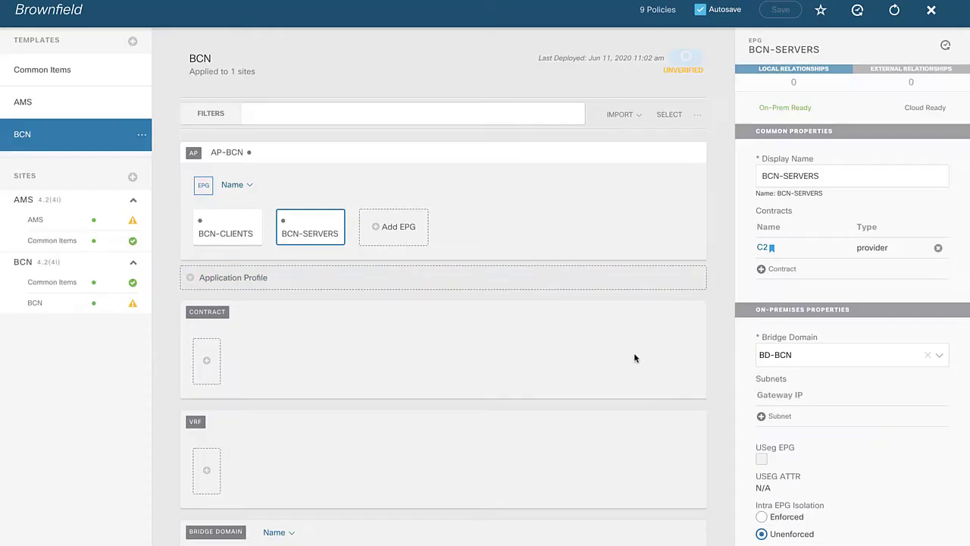
click(71, 102)
click(691, 60)
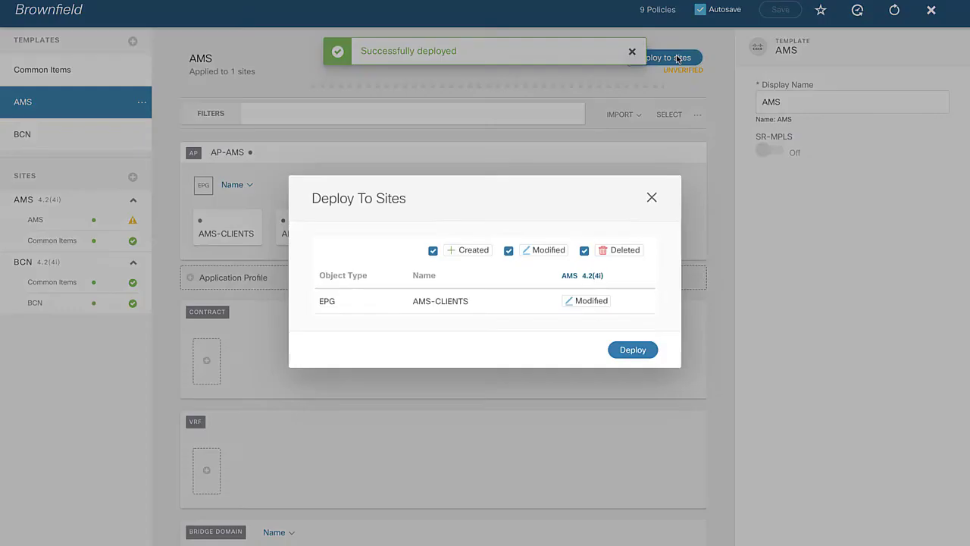
click(635, 352)
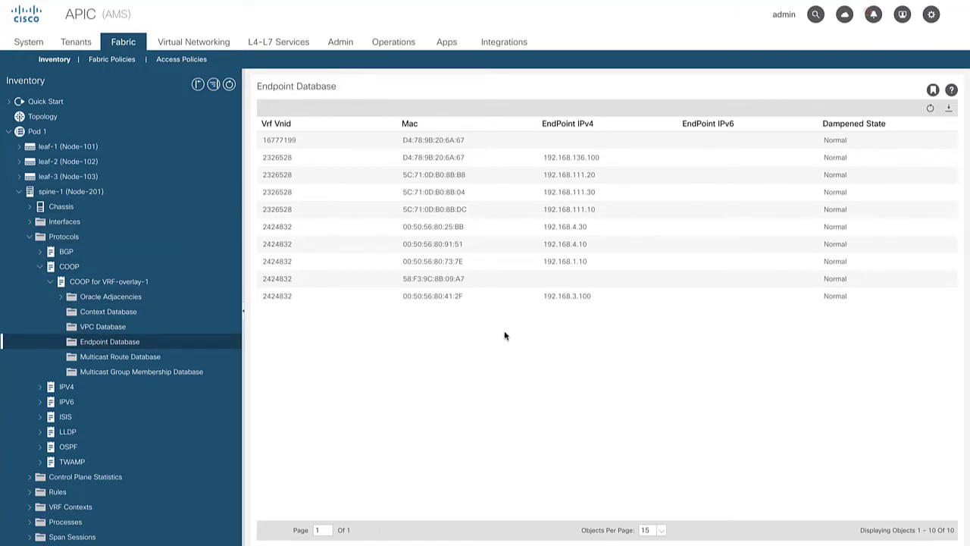
Check the Endpoint Databases in APIC (AMS) and APIC (BCN) for endpoints 192.168.1.10 and 192.168.3.100
click(599, 266)
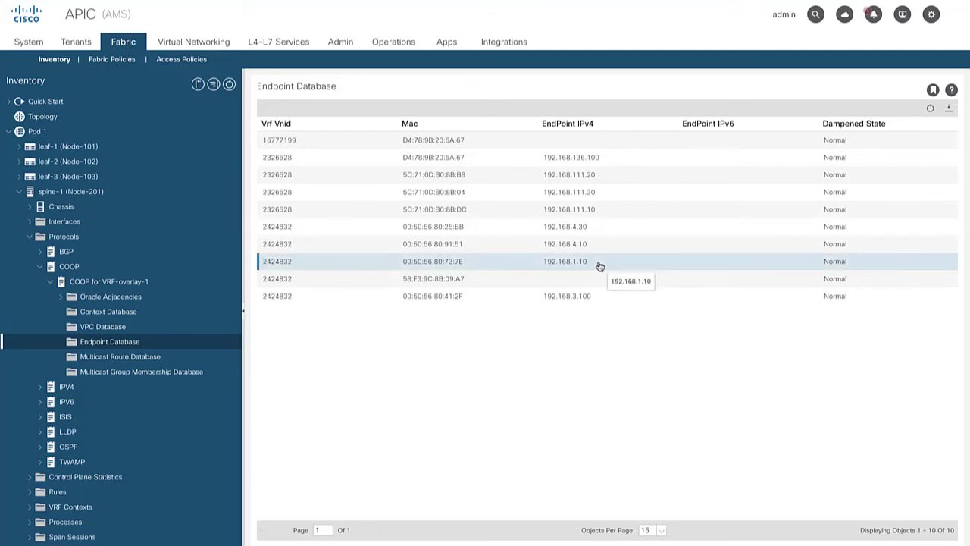
click(583, 300)
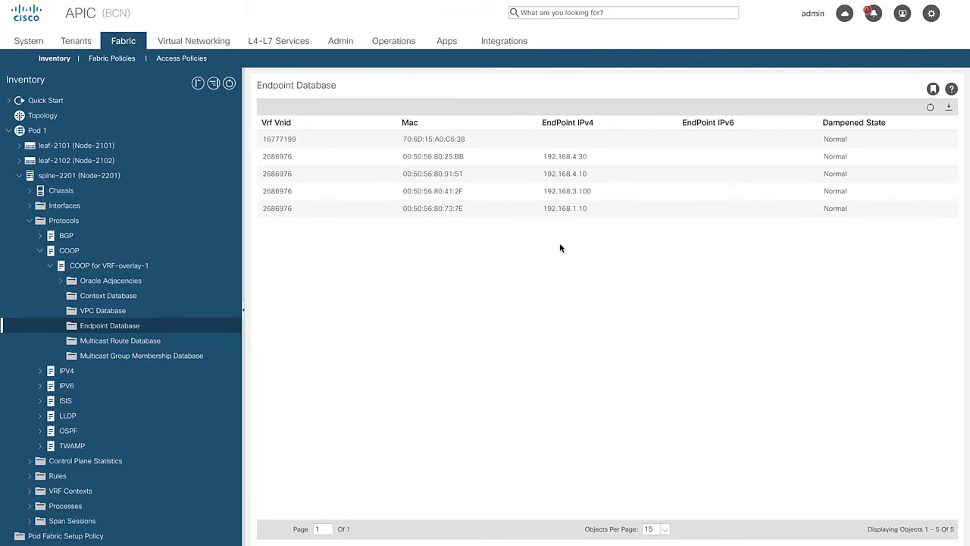
click(574, 192)
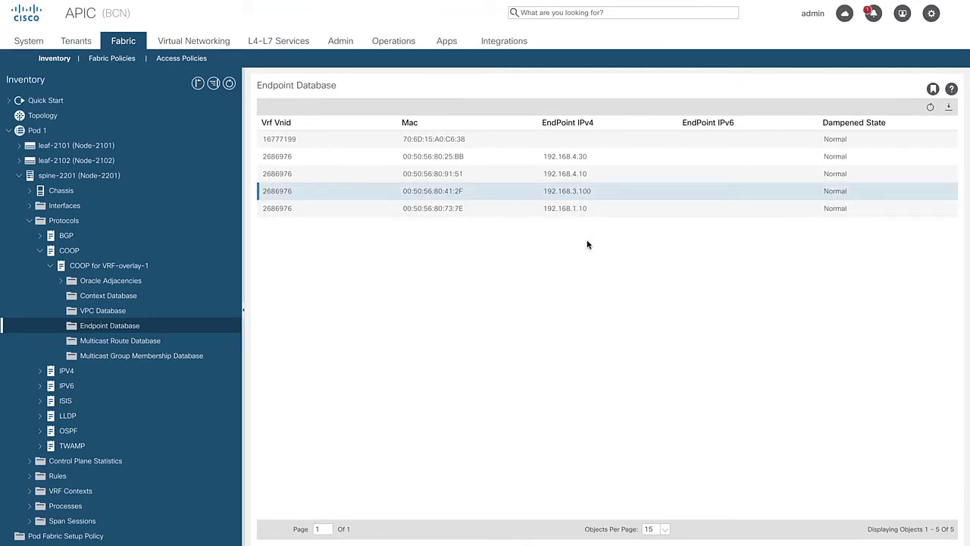
click(581, 213)
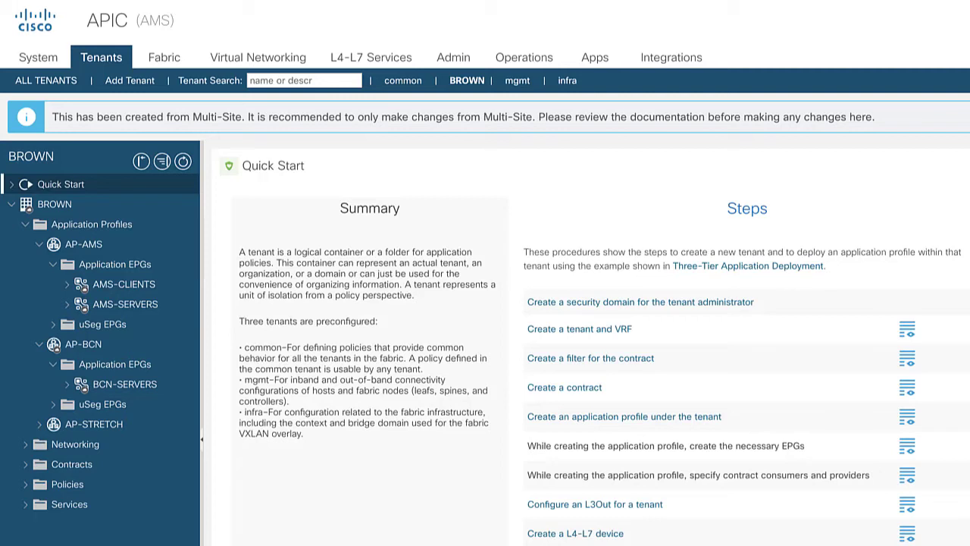
Examine the AMS and BCN EPGs under the BROWN tenant's application profiles in APIC (AMS) and APIC (BCN)
click(120, 287)
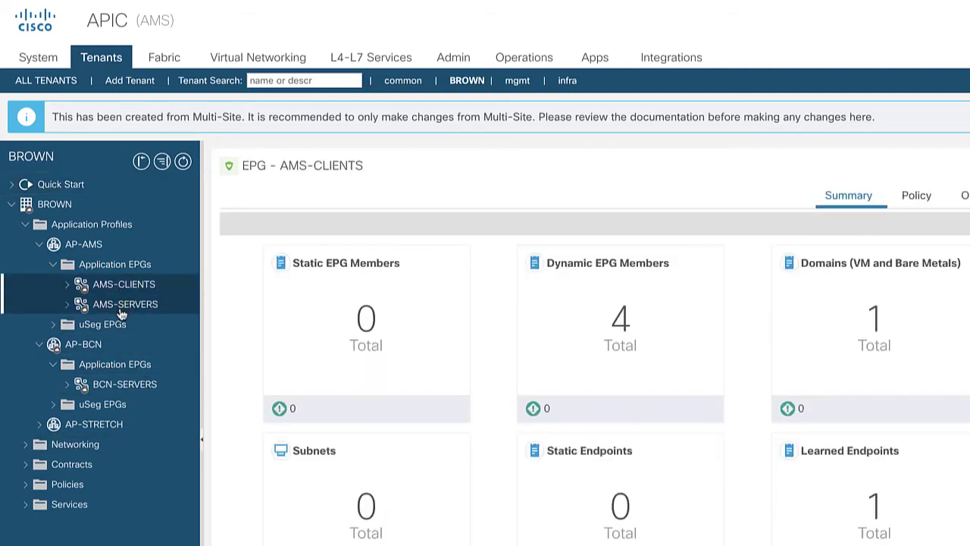
click(119, 310)
click(128, 289)
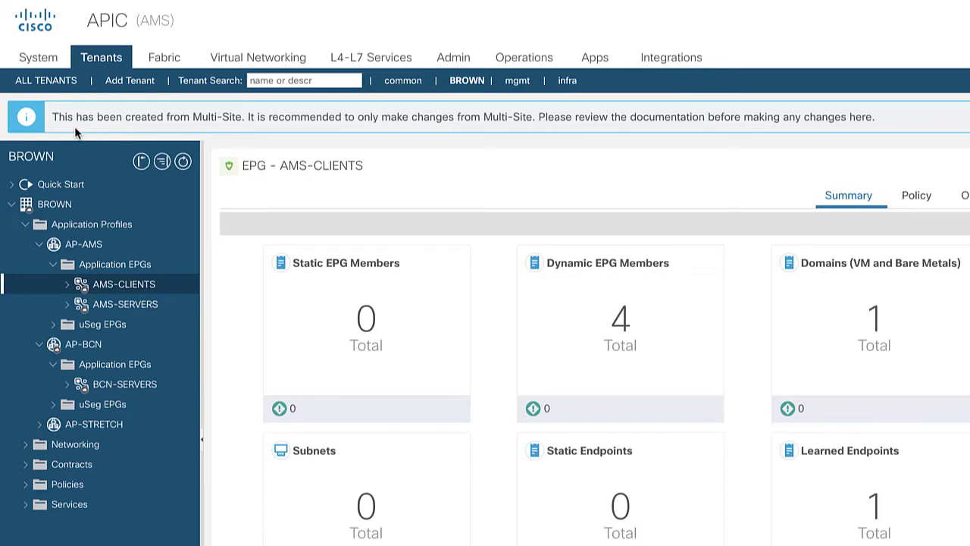
click(113, 392)
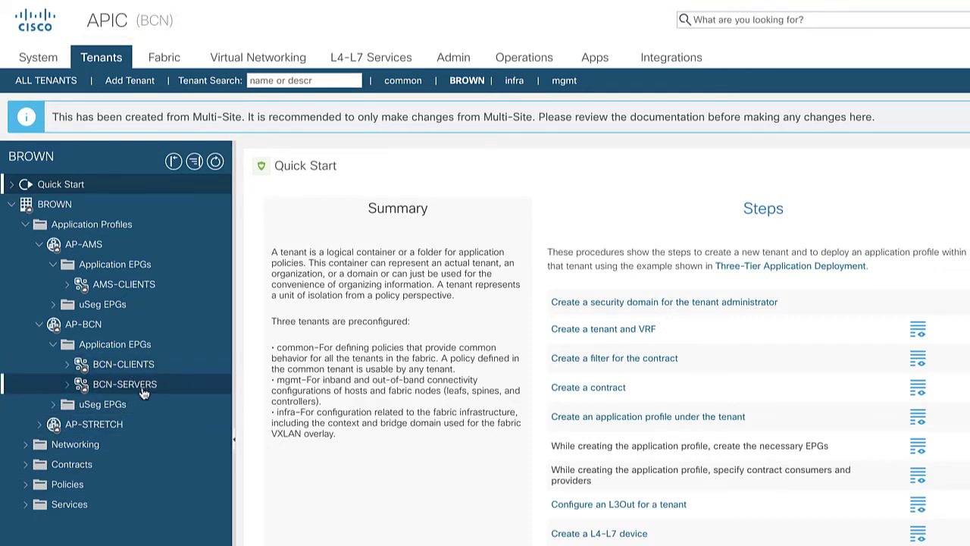
click(120, 286)
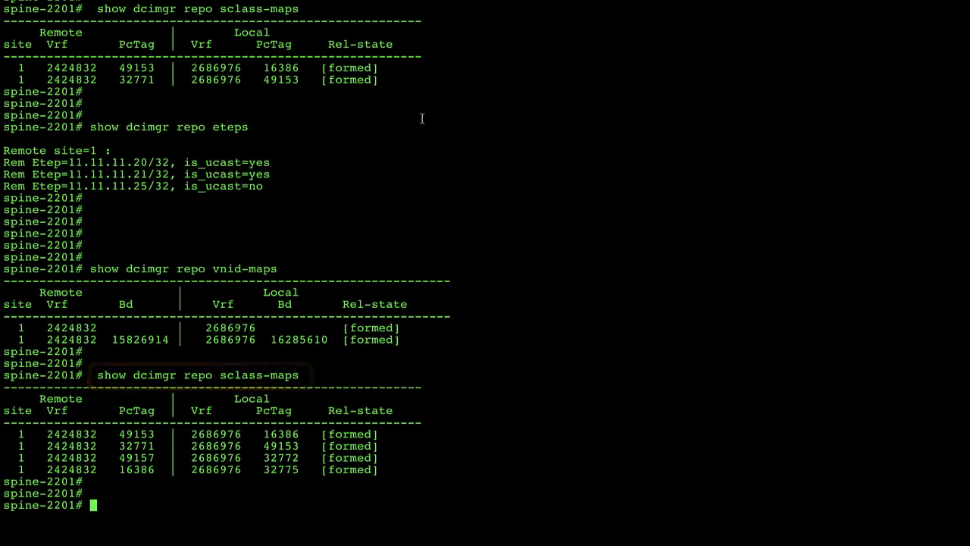
Compare the earlier and latest show dcimgr repo sclass-maps entries in the spine-2201 terminal
drag(250, 76, 168, 67)
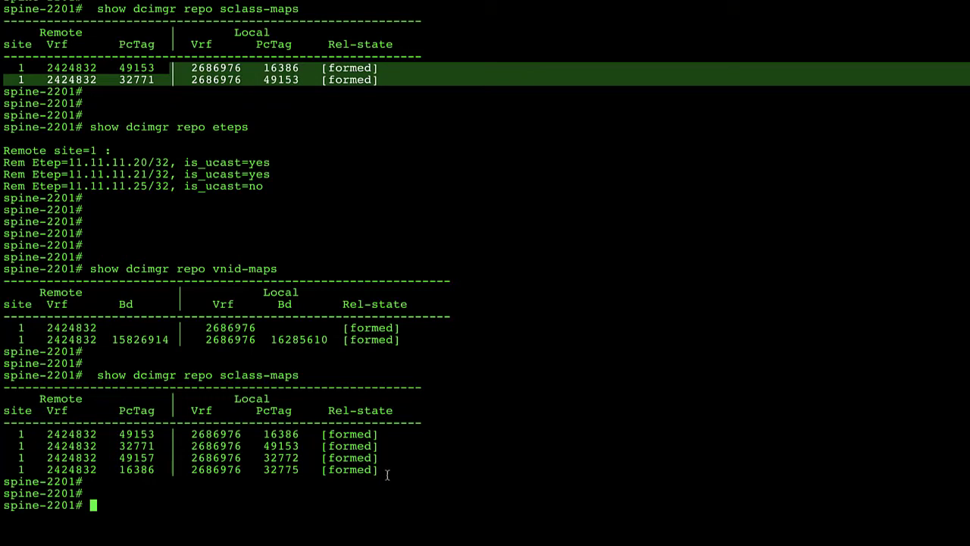
drag(375, 468, 305, 460)
click(406, 458)
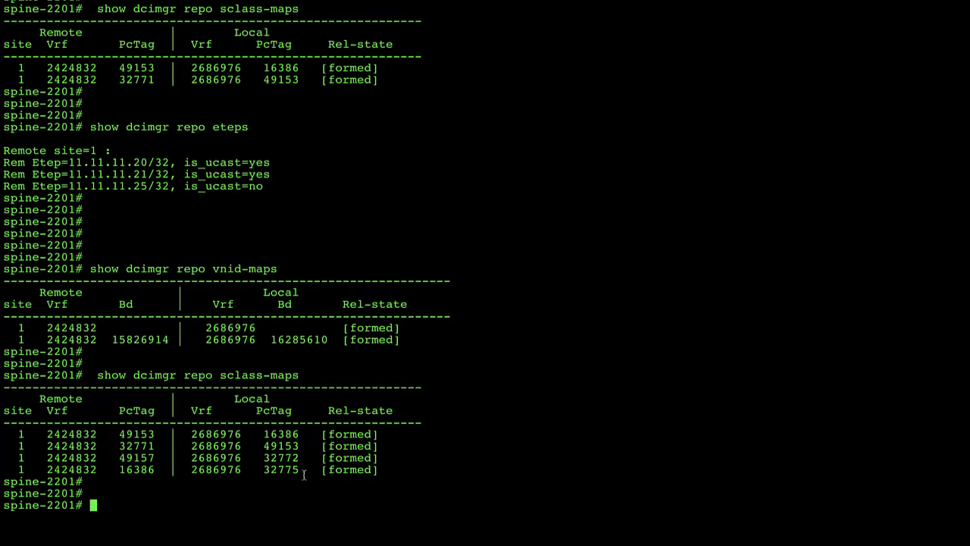
drag(294, 470, 262, 469)
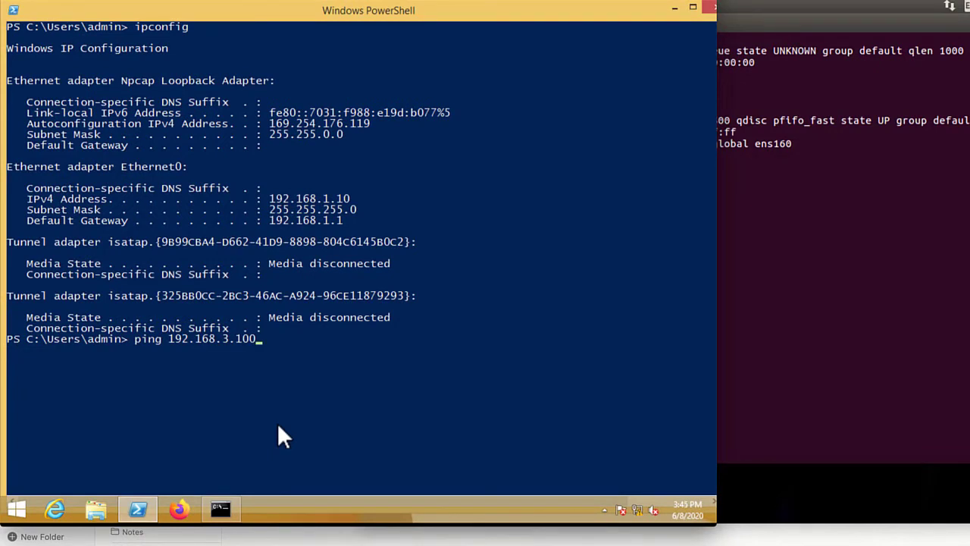
Ping 192.168.3.100 and 192.168.4.10 from the Windows client's PowerShell session
key(Return)
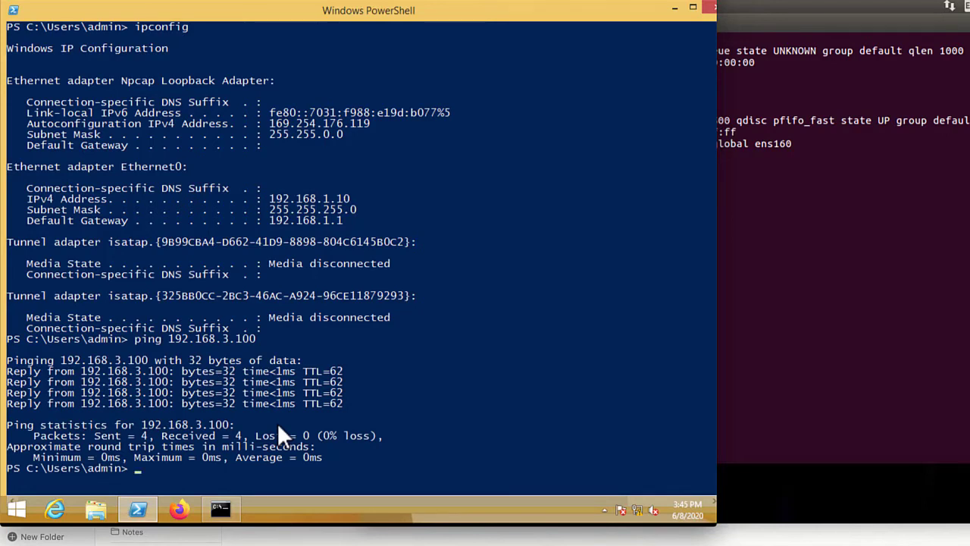
key(Up)
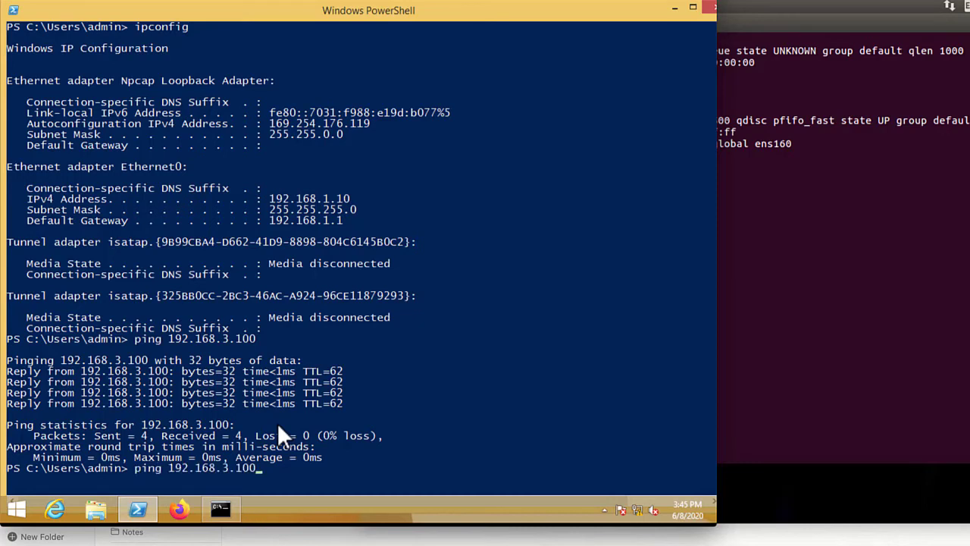
key(BackSpace)
key(BackSpace)
key(BackSpace)
key(BackSpace)
key(BackSpace)
text(4.10)
key(Return)
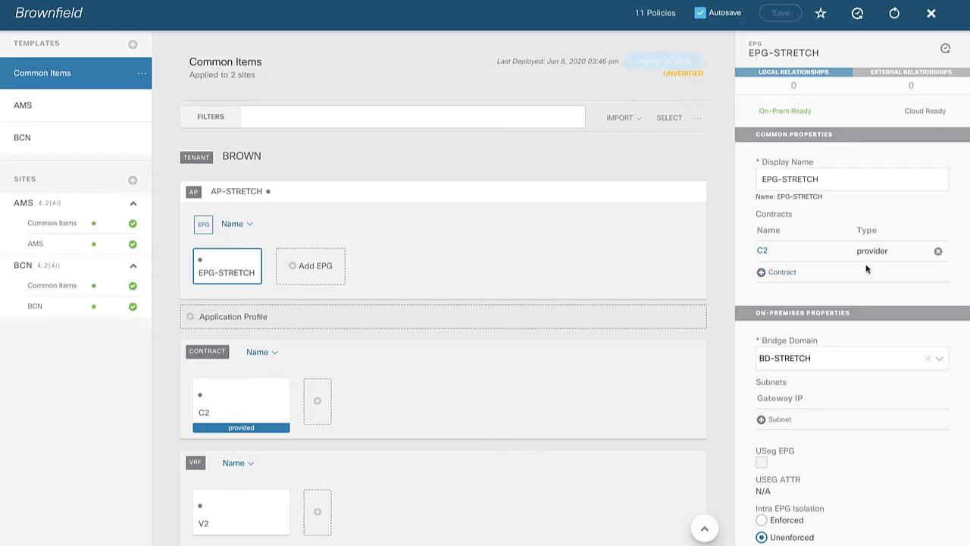
Review the Common Items template's policy objects, including EPG-STRETCH and its C2 contract, in the Brownfield schema
scroll(463, 295, down, 5)
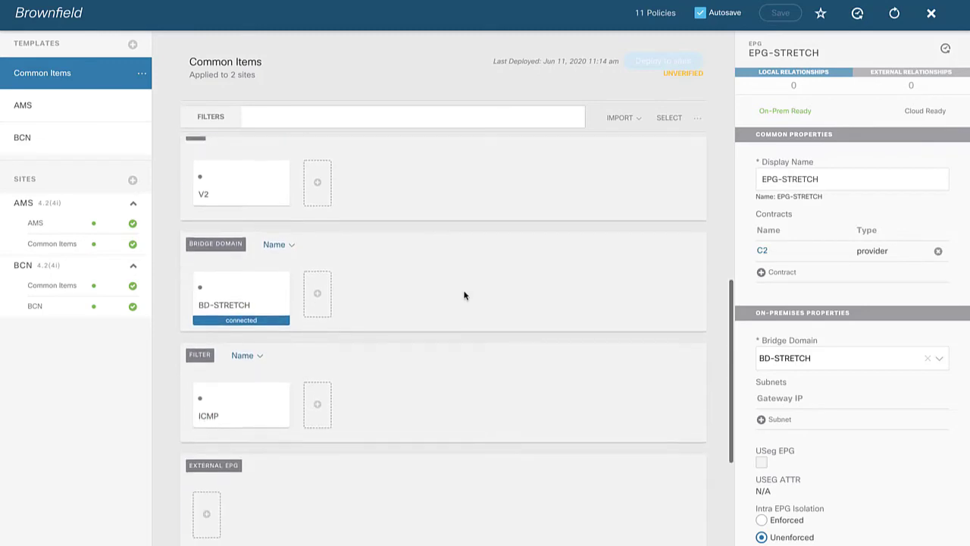
click(265, 260)
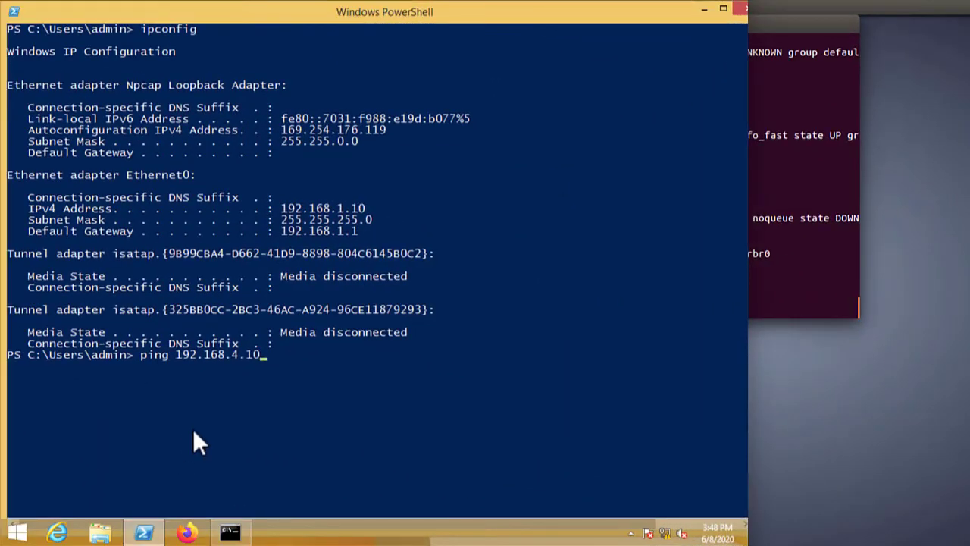
Start a continuous ping to 192.168.4.10 from the Windows client and a ping to 192.168.1.10 from the UBU-STRETCH-S1-10 terminal
text(-t)
key(Return)
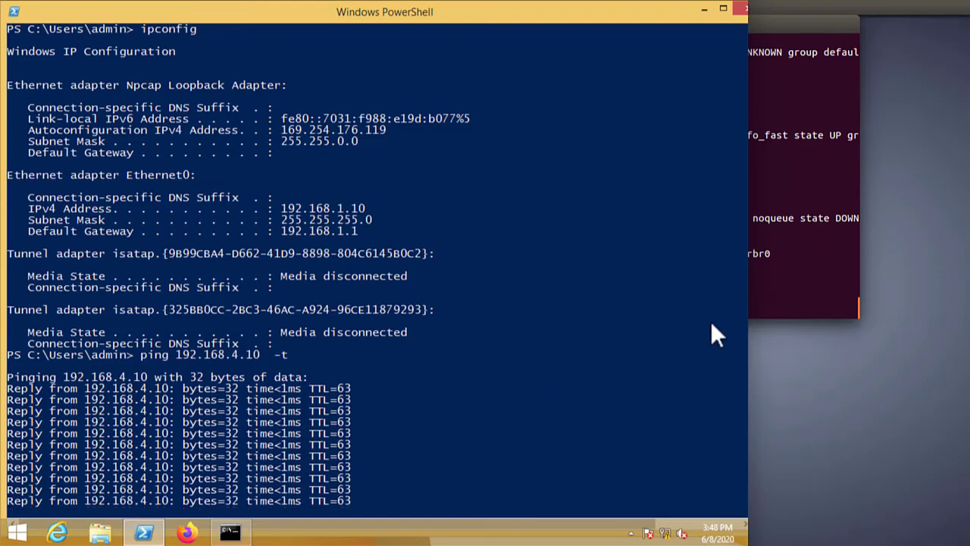
click(777, 309)
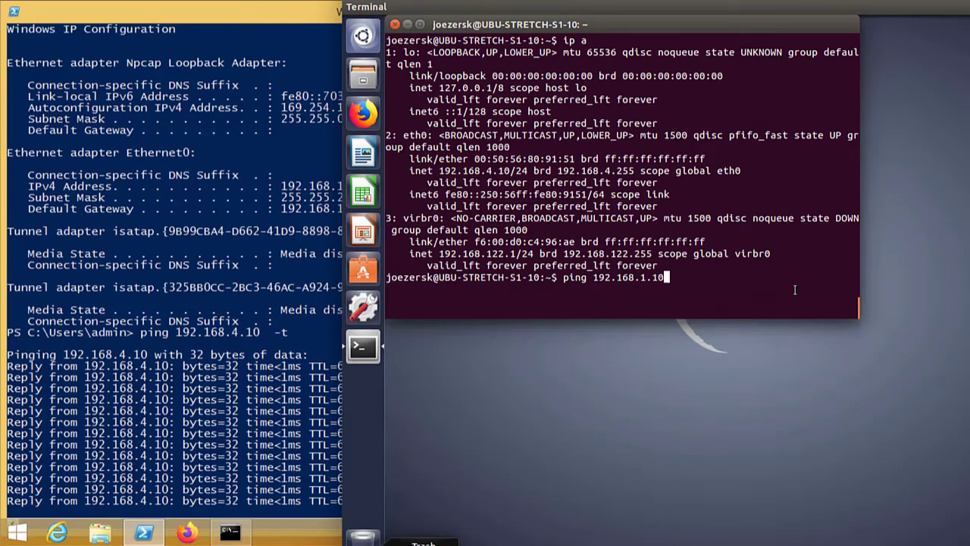
key(Return)
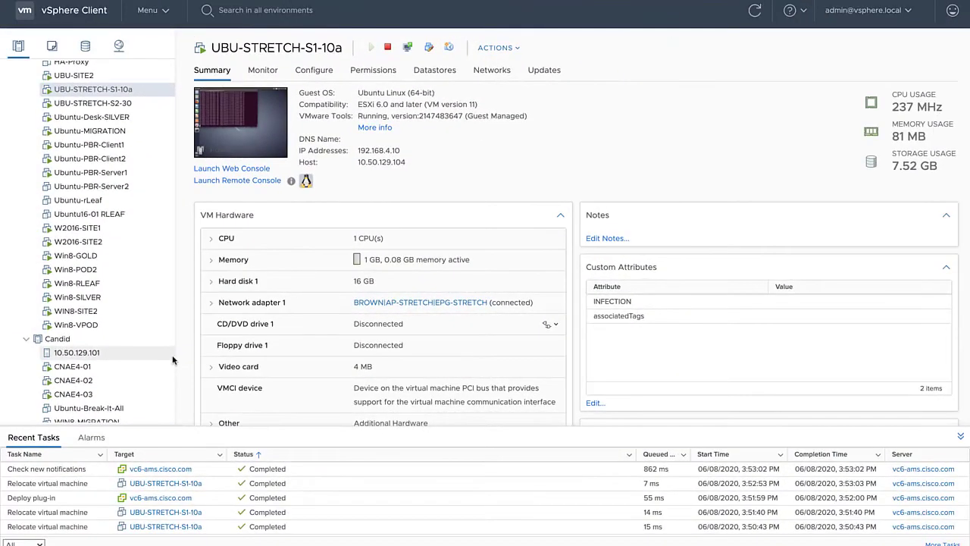
Migrate the UBU-STRETCH-S1-10a VM's compute resource to host 10.50.129.116 on EPG-STRETCH with high vMotion priority, and check the running pings
click(128, 89)
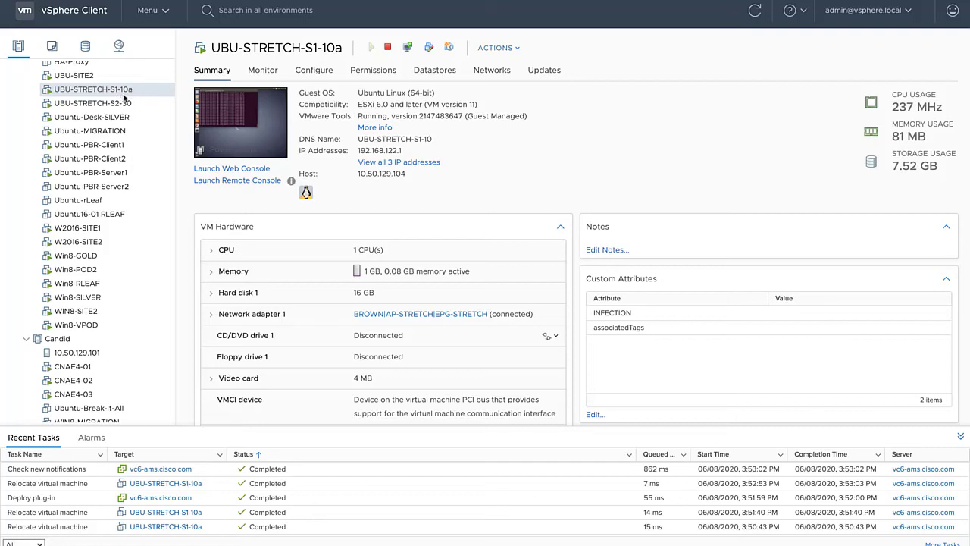
right_click(116, 91)
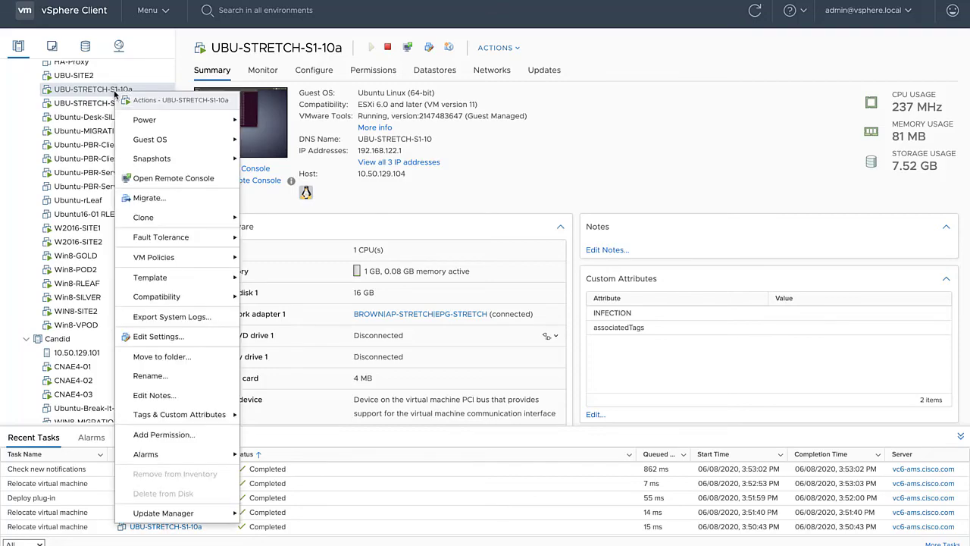
click(144, 197)
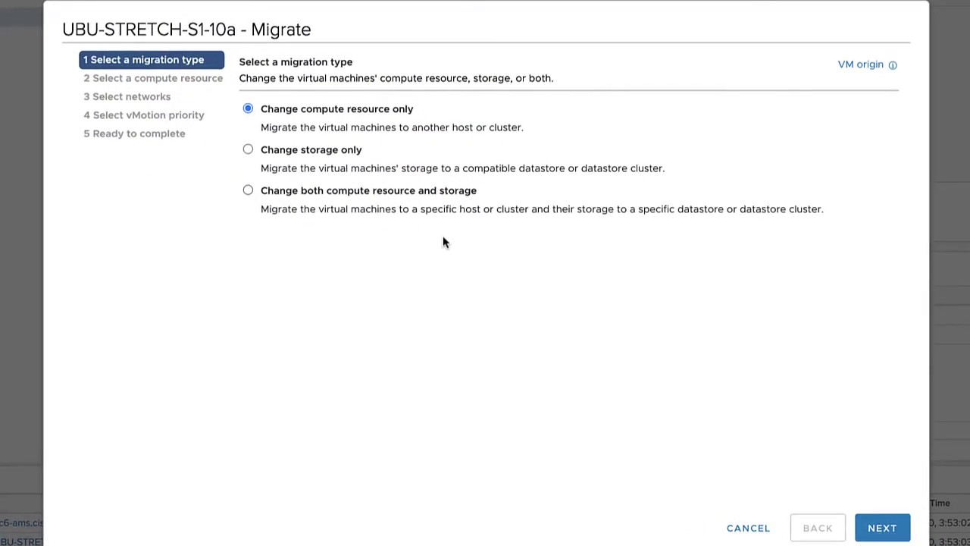
click(881, 528)
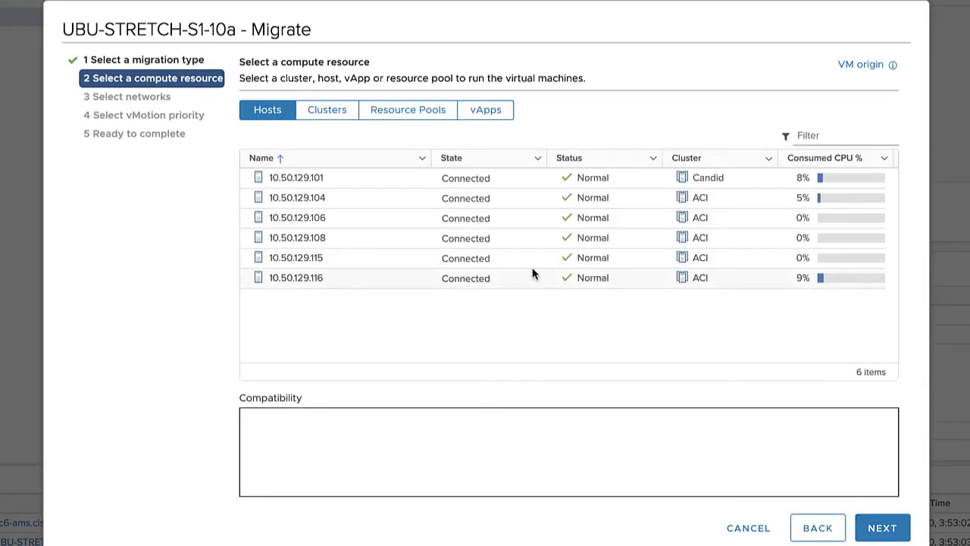
click(330, 279)
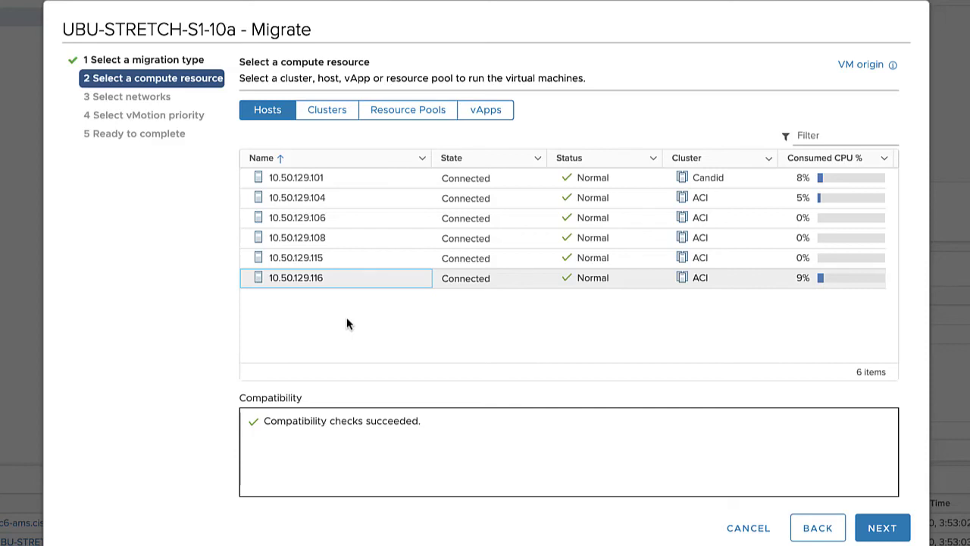
click(881, 527)
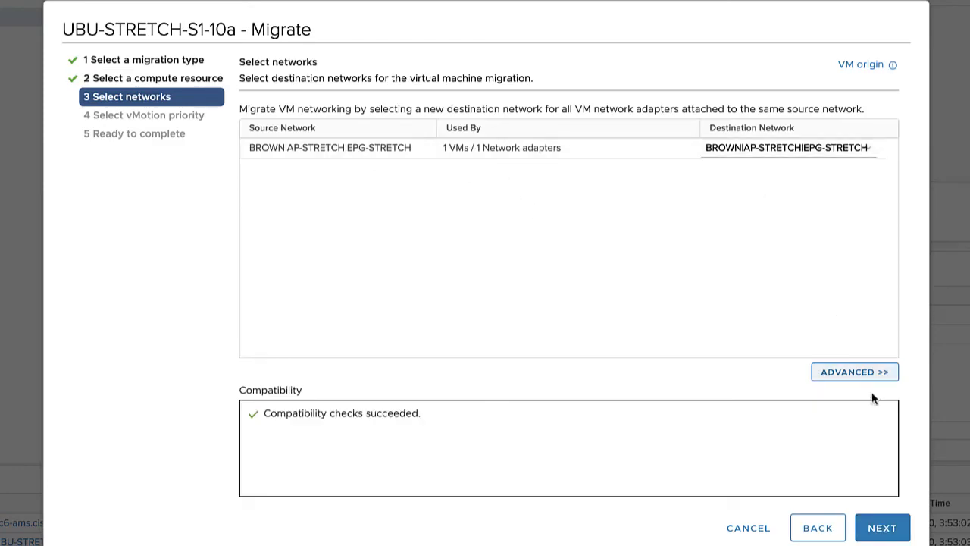
click(883, 530)
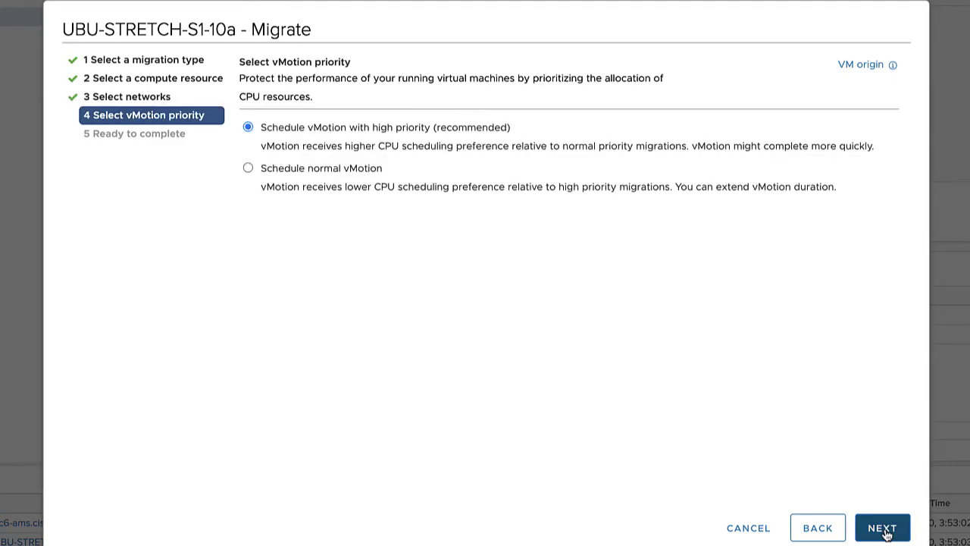
click(884, 531)
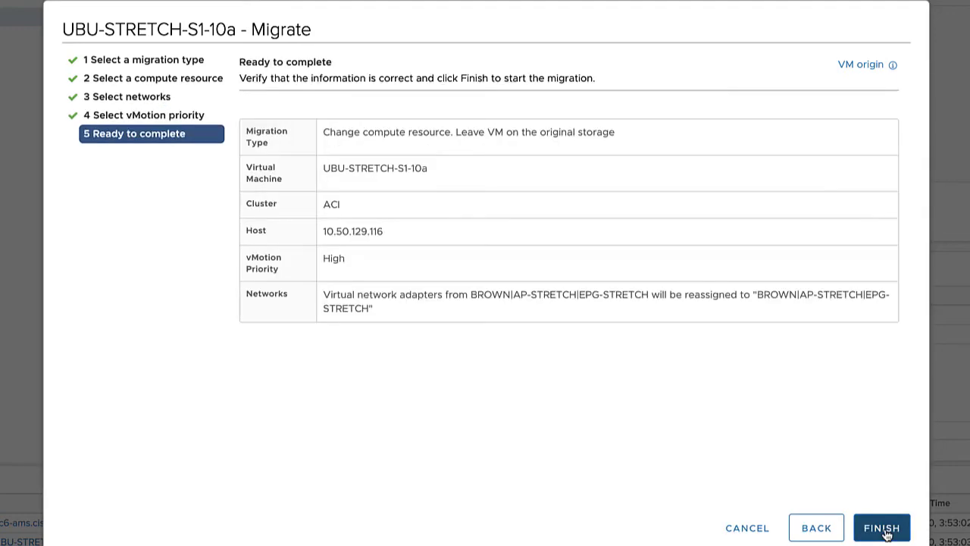
click(882, 529)
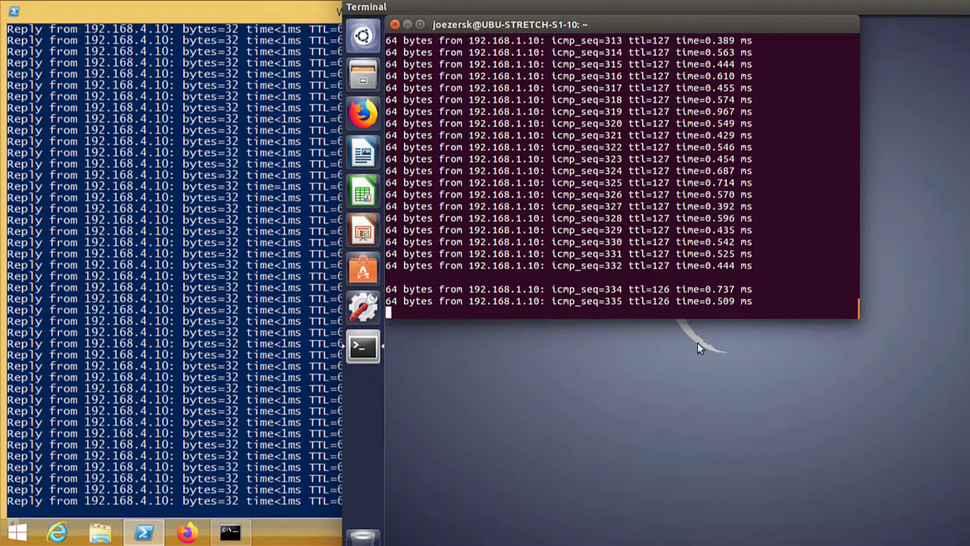
click(203, 453)
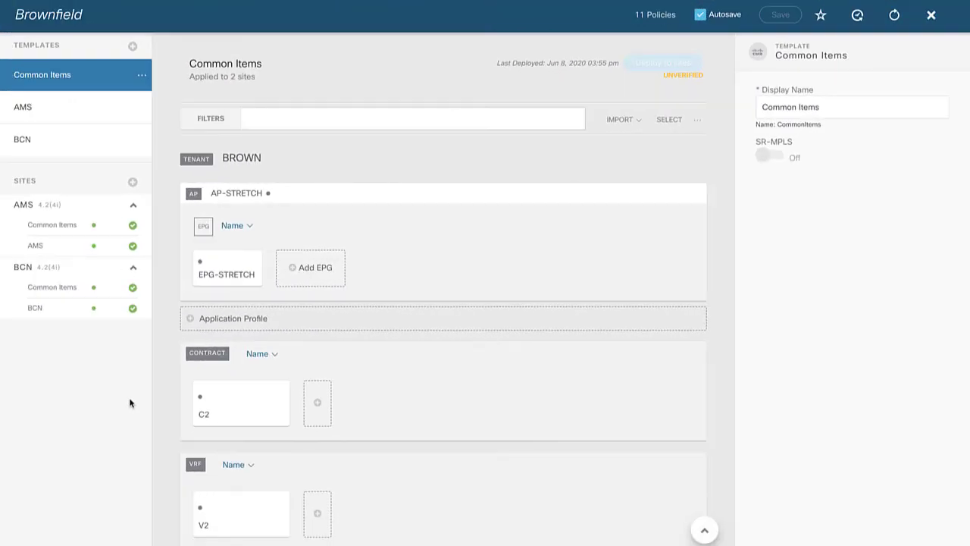
Check the contract lists of EPG-STRETCH in the Common Items template and AMS-CLIENTS in the AMS template
click(219, 269)
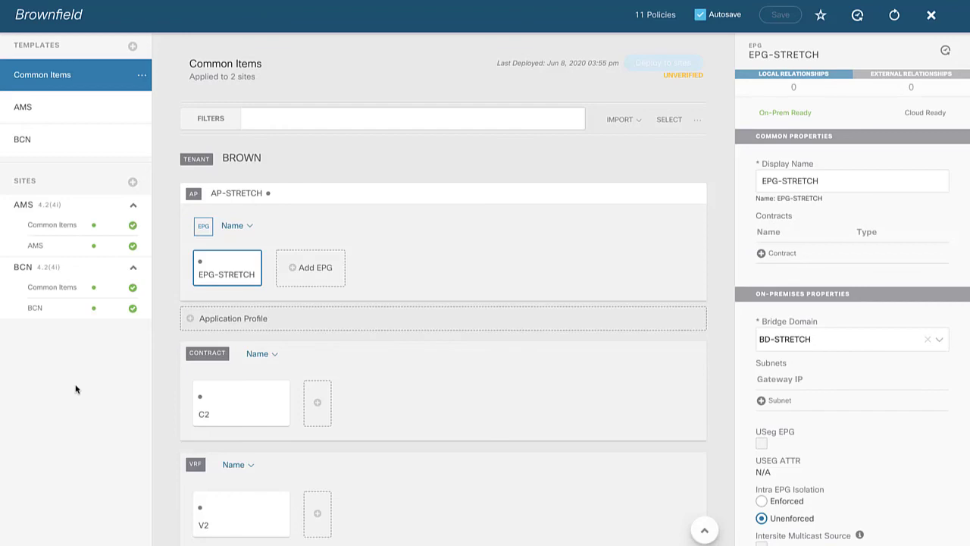
click(88, 115)
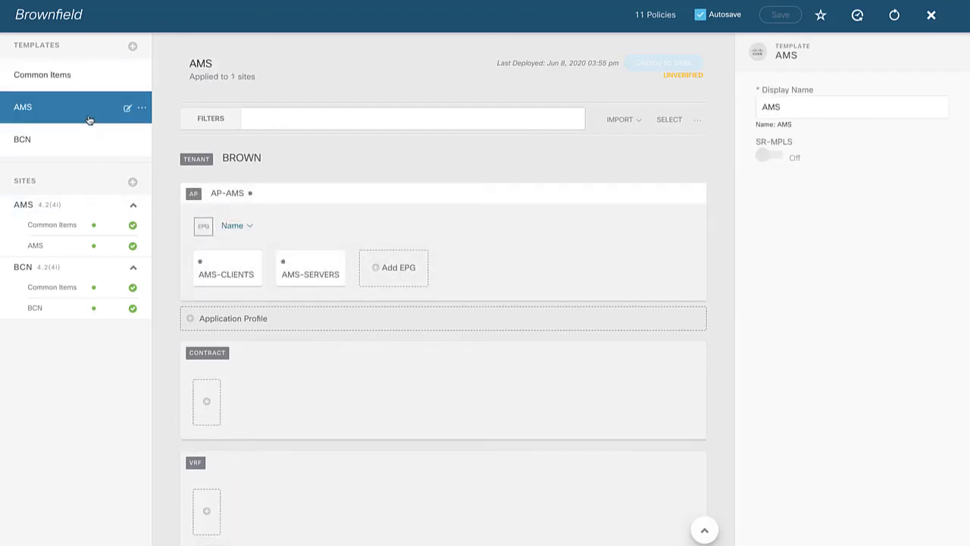
click(219, 264)
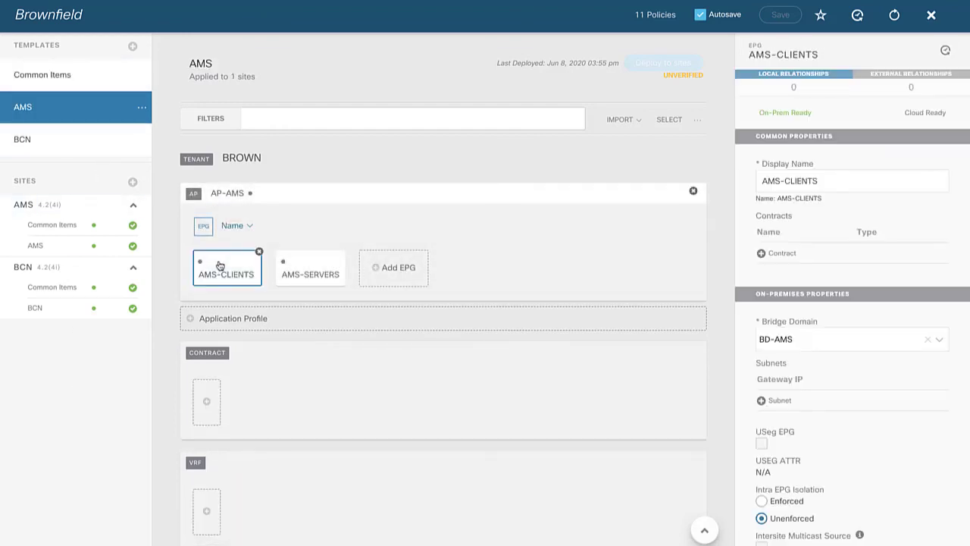
Include the BCN template's BCN-SERVERS EPG in the preferred group, save the schema, and deploy the template to the BCN site
click(80, 139)
click(307, 271)
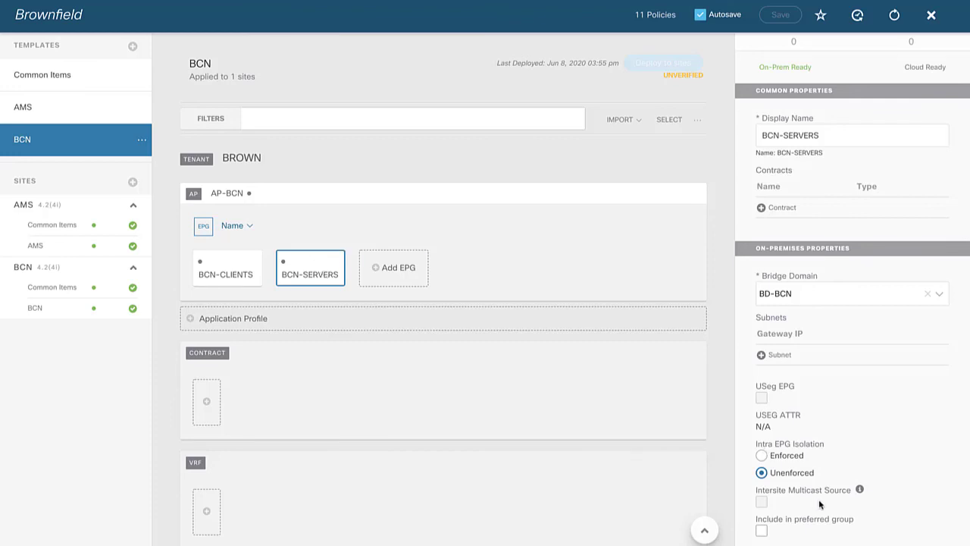
click(762, 531)
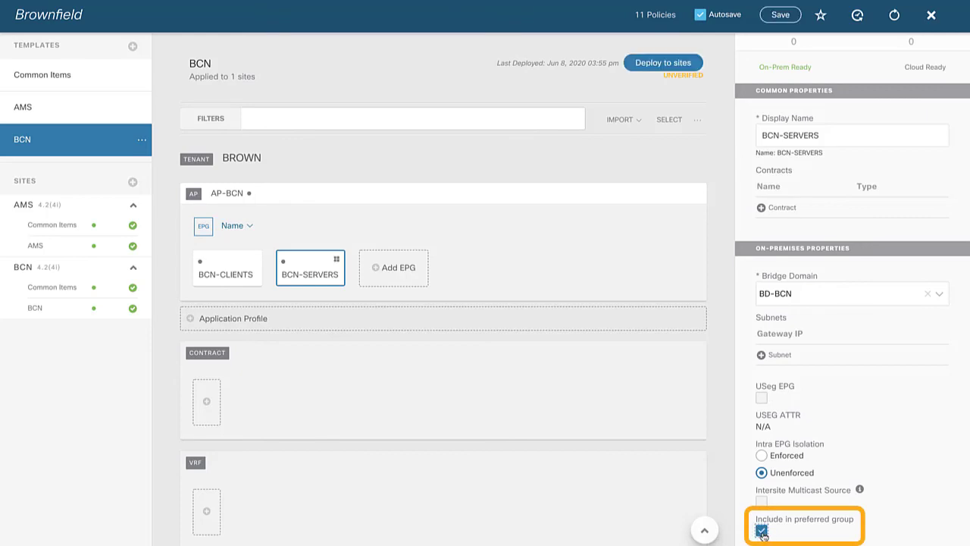
click(780, 14)
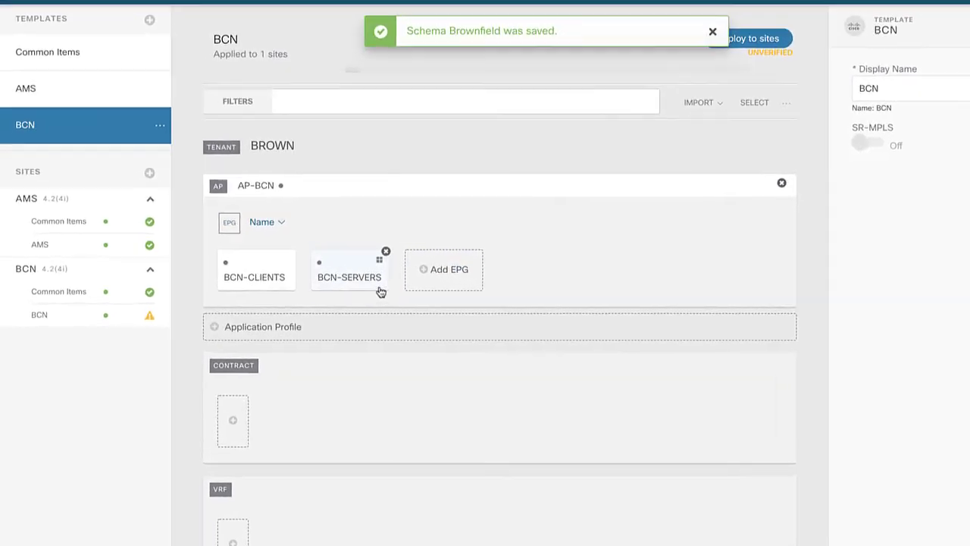
mouse_move(379, 264)
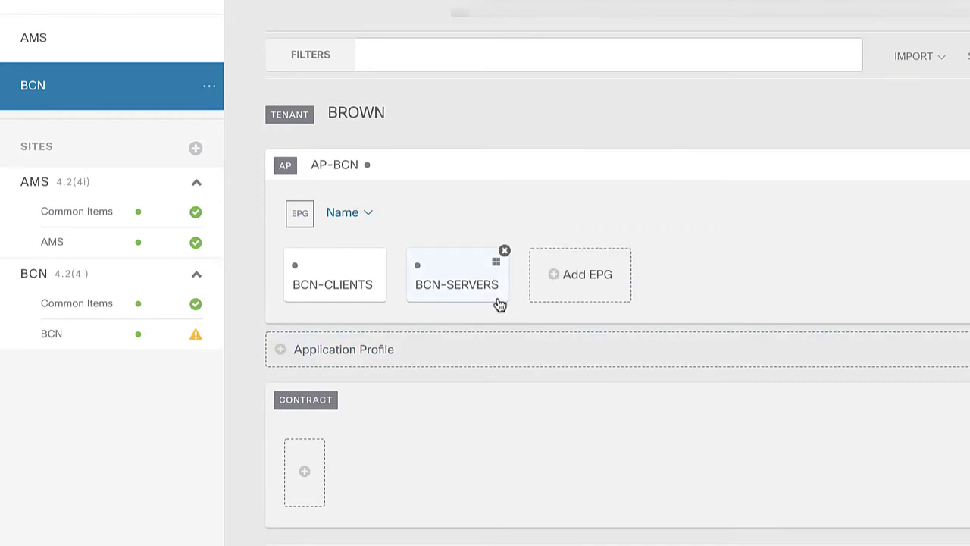
mouse_move(496, 269)
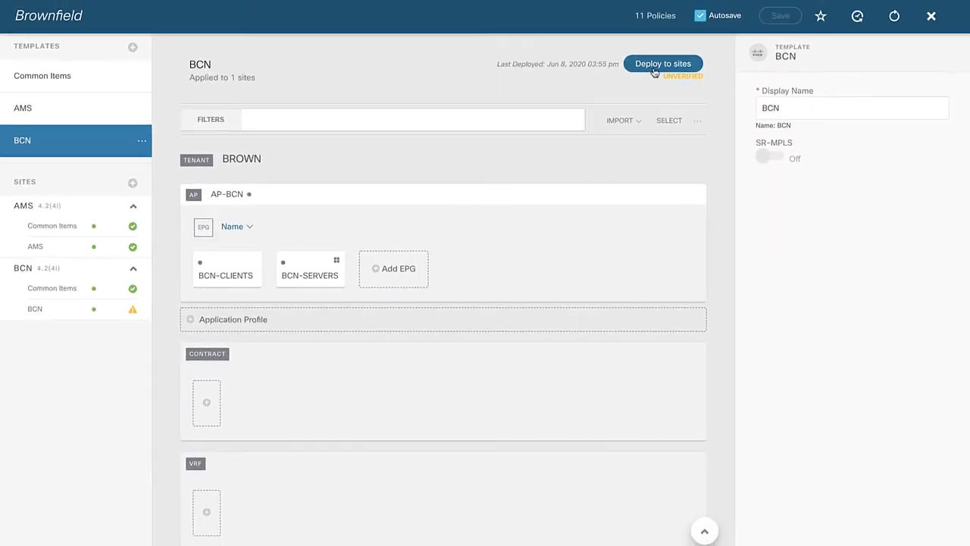
click(656, 65)
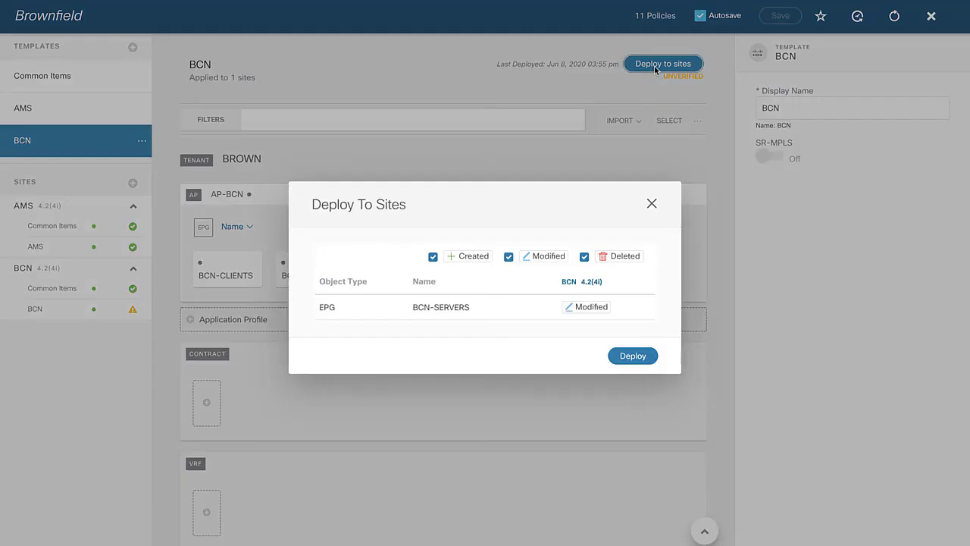
click(633, 355)
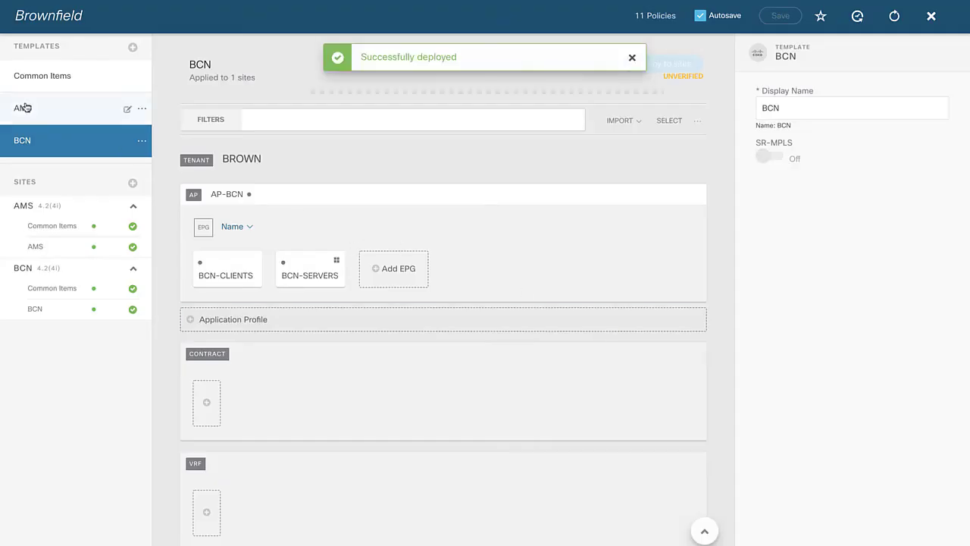
Include the AMS template's AMS-CLIENTS EPG in the preferred group and deploy the template to the AMS site
click(54, 115)
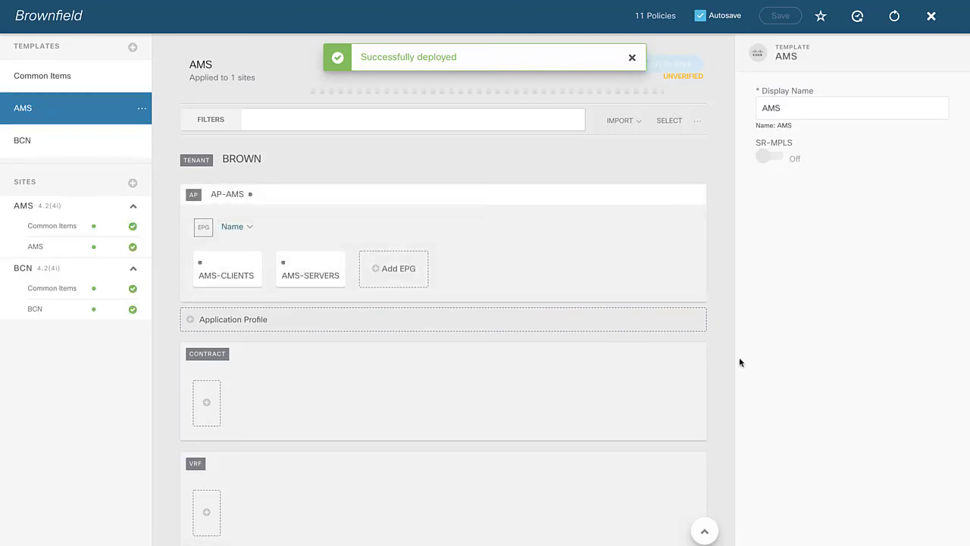
click(225, 269)
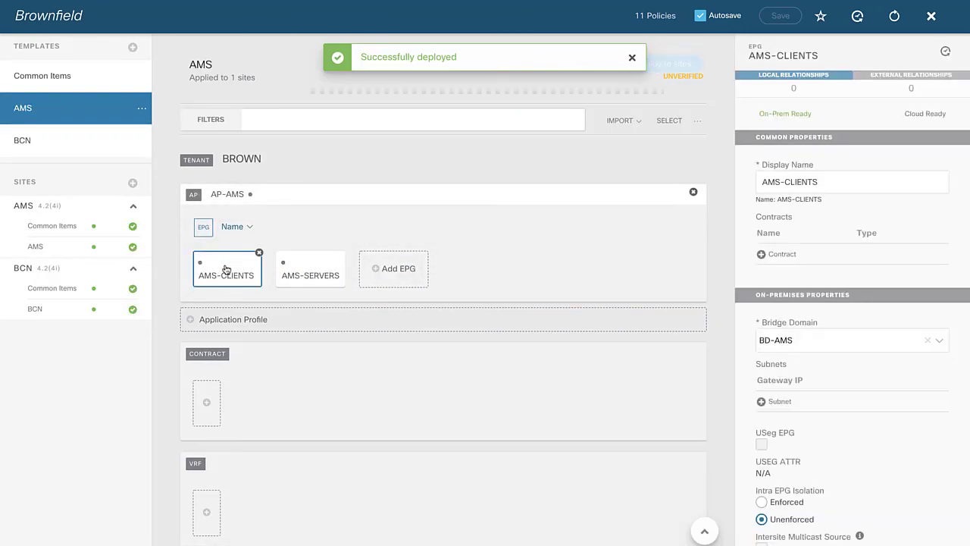
scroll(842, 455, down, 1)
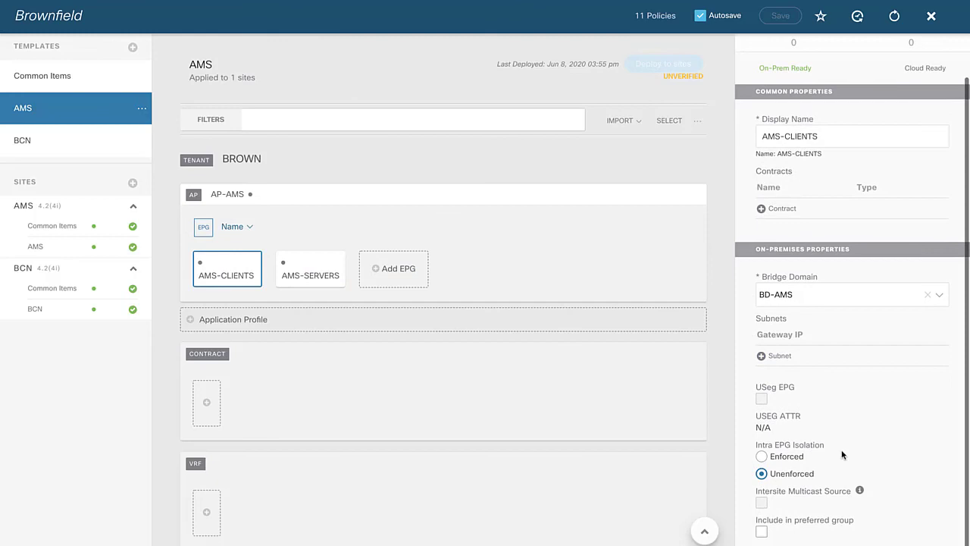
click(763, 533)
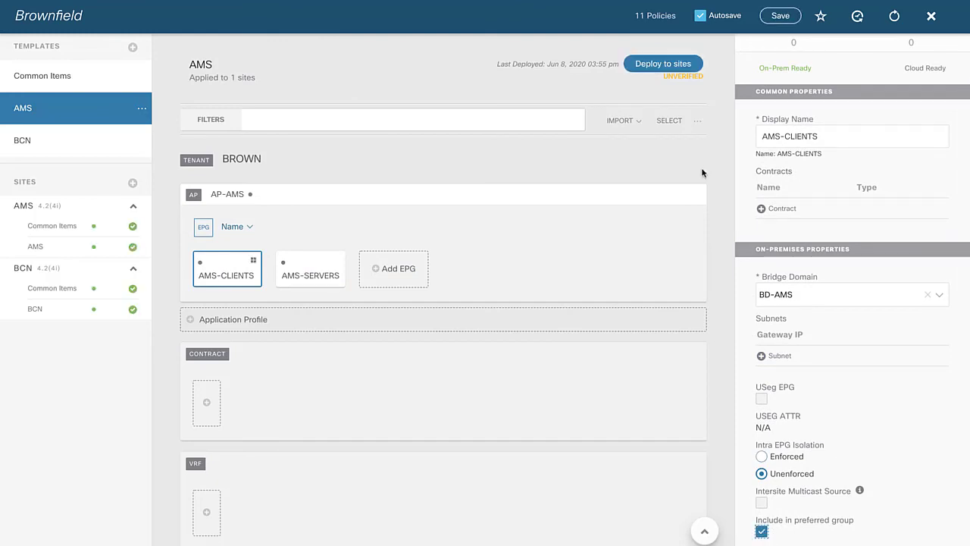
click(656, 65)
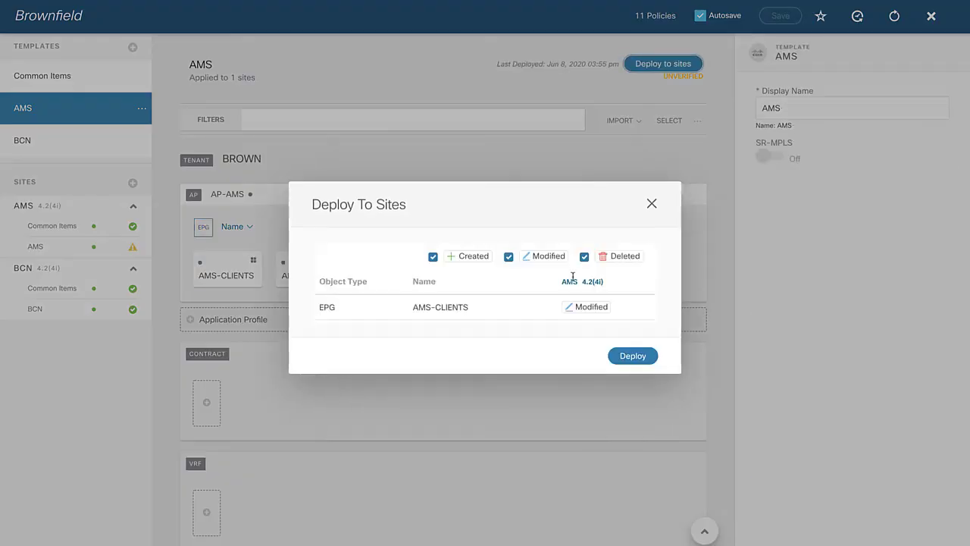
click(631, 354)
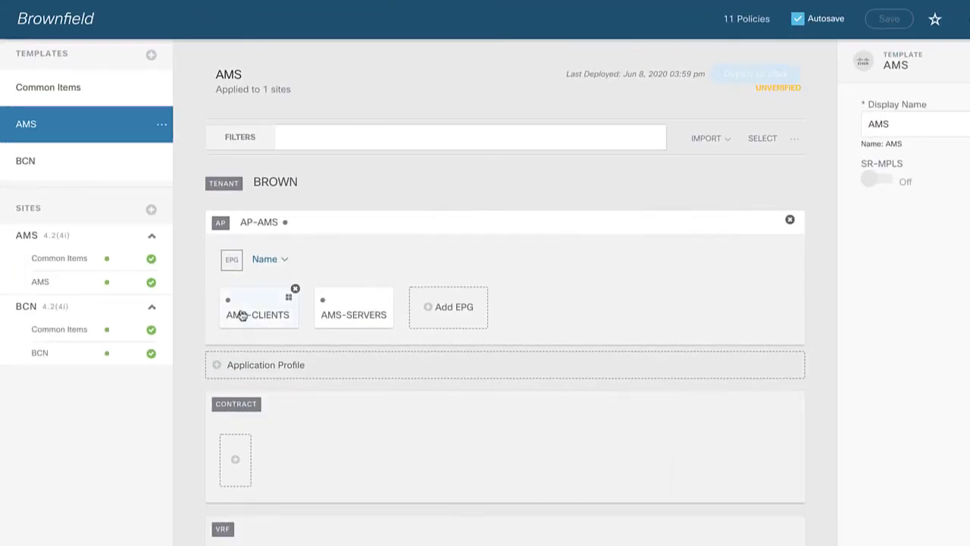
Review the properties of the AMS-CLIENTS EPG in the AMS template and the BCN-SERVERS EPG in the BCN template
click(245, 311)
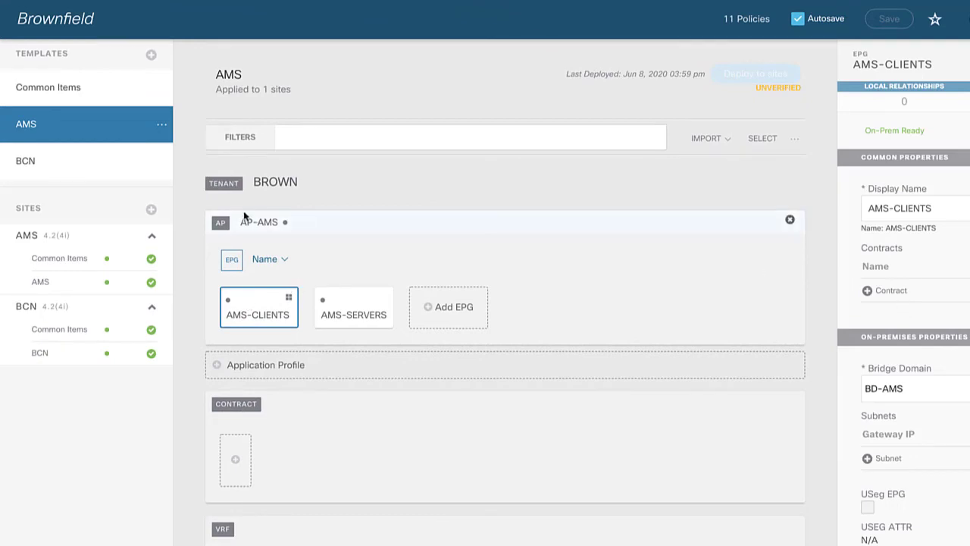
click(88, 169)
click(353, 306)
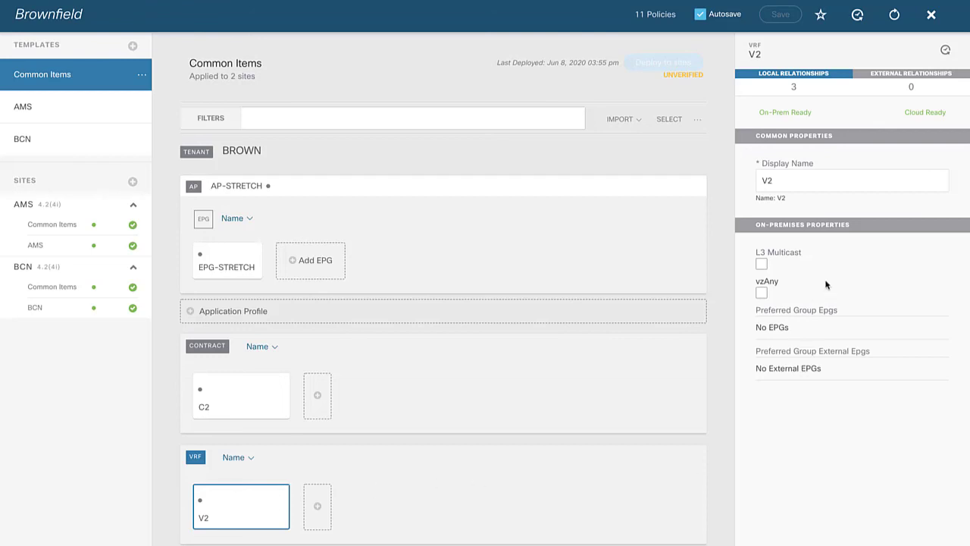
Enable vzAny on VRF V2 in the Common Items template and associate contract C2 as consumer
click(762, 293)
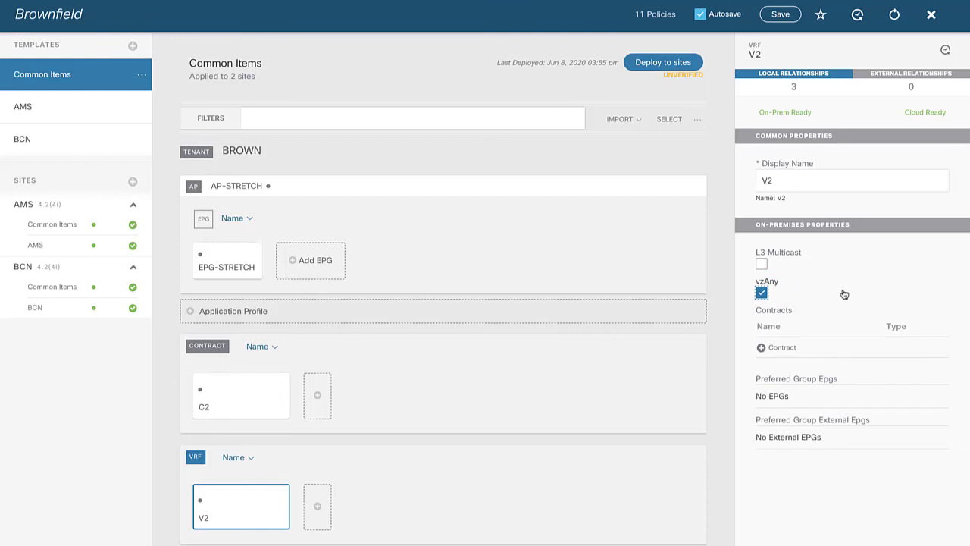
click(792, 349)
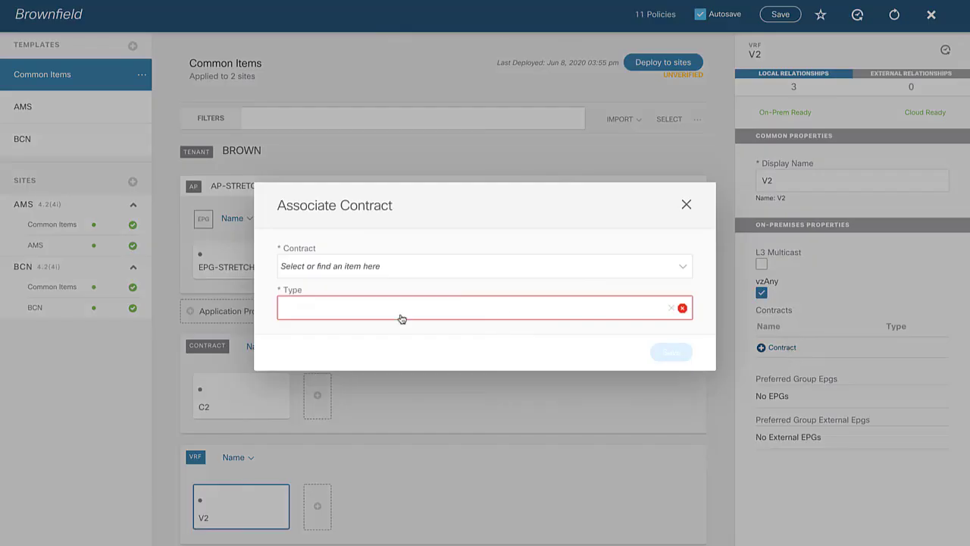
click(398, 270)
click(352, 320)
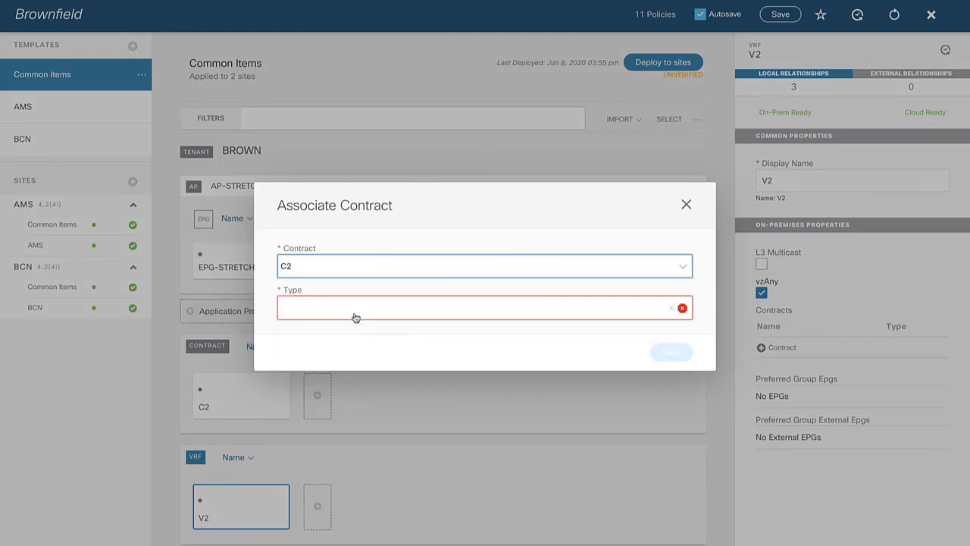
click(364, 307)
click(351, 336)
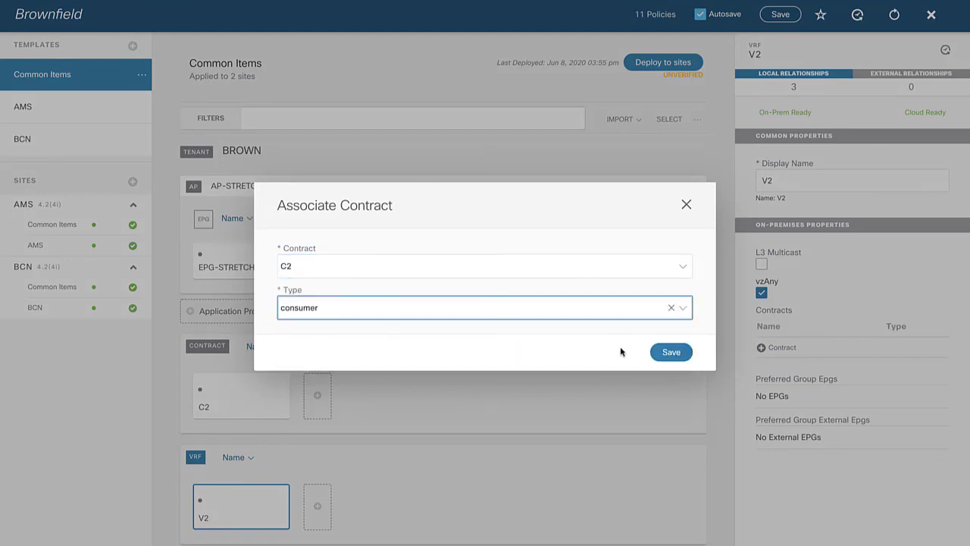
click(670, 352)
Associate contract C2 as provider with VRF V2's vzAny
click(775, 369)
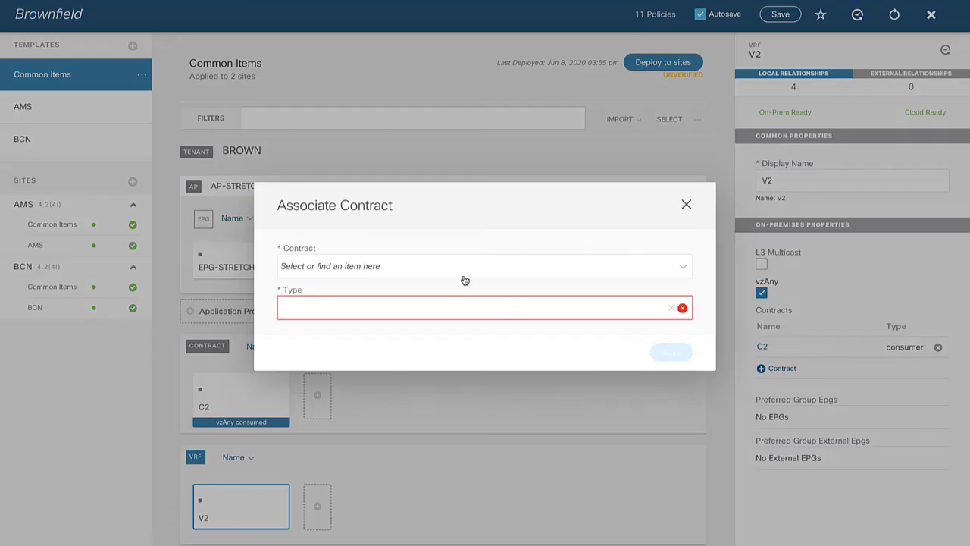
click(417, 273)
click(389, 326)
click(414, 310)
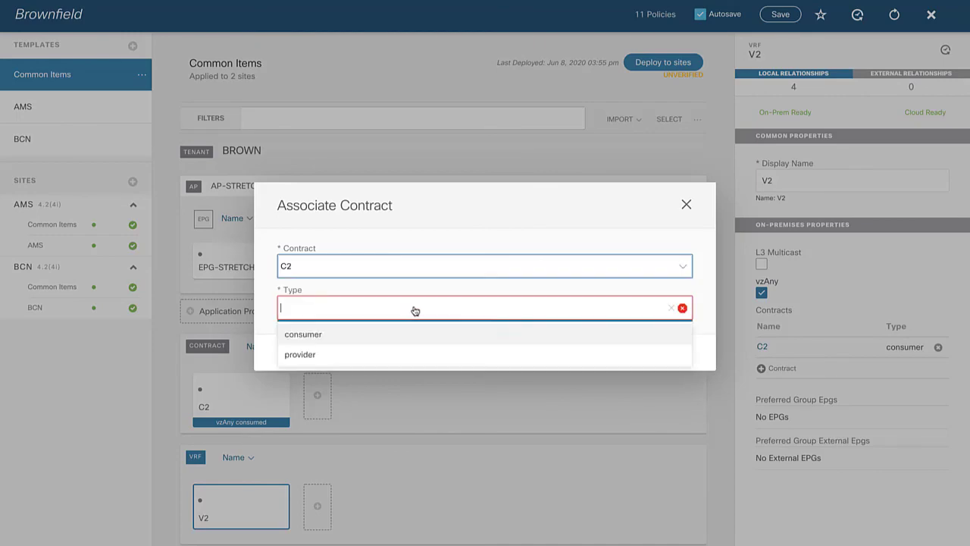
click(393, 353)
click(670, 352)
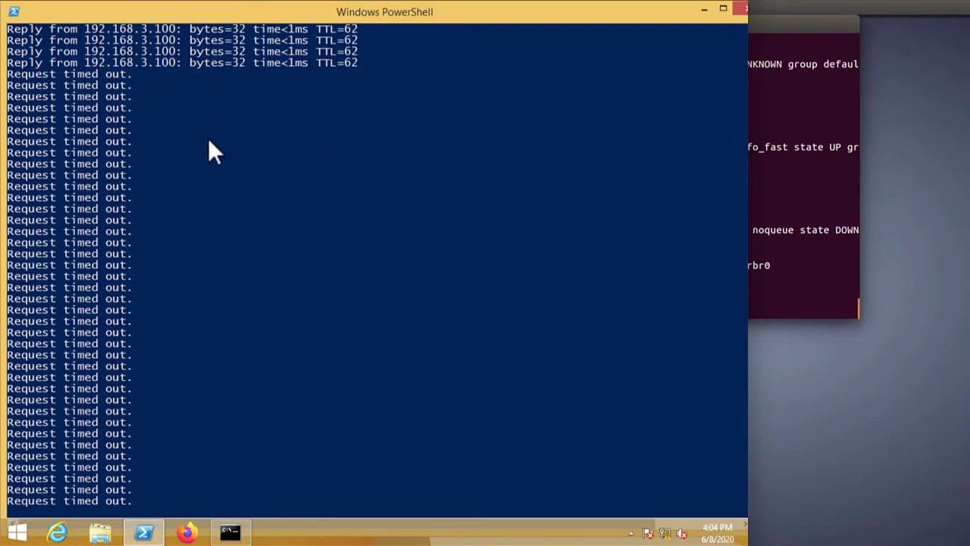
Deploy the Common Items template with the modified VRF V2 to the AMS and BCN sites
click(809, 279)
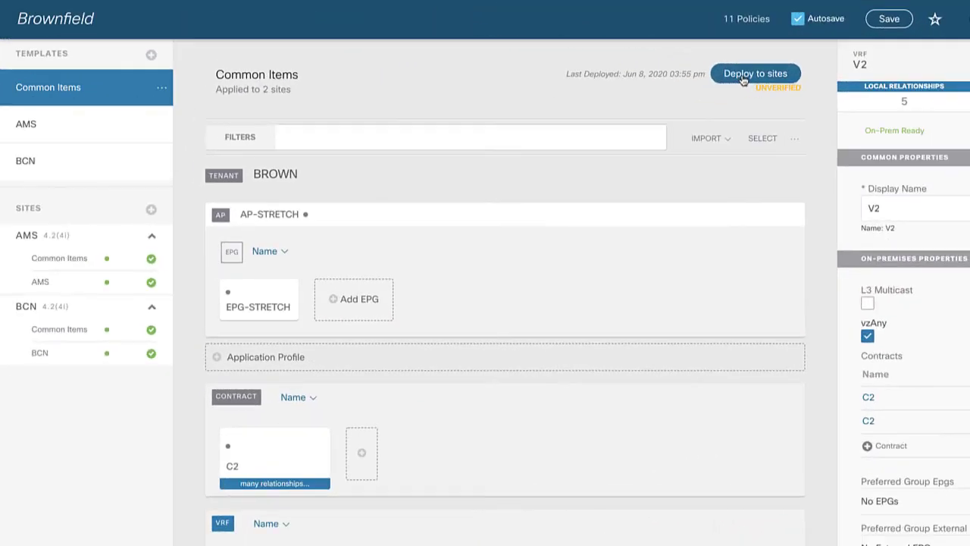
click(741, 74)
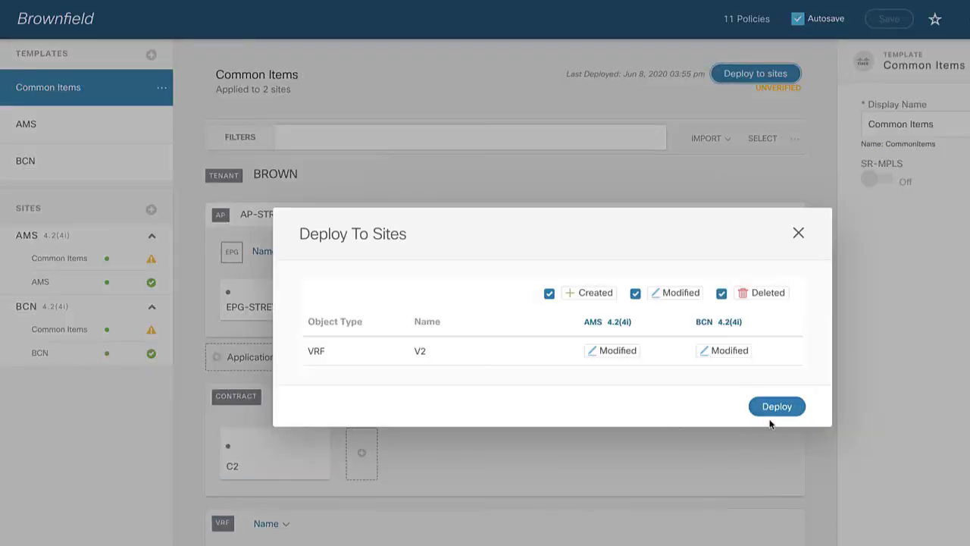
click(774, 407)
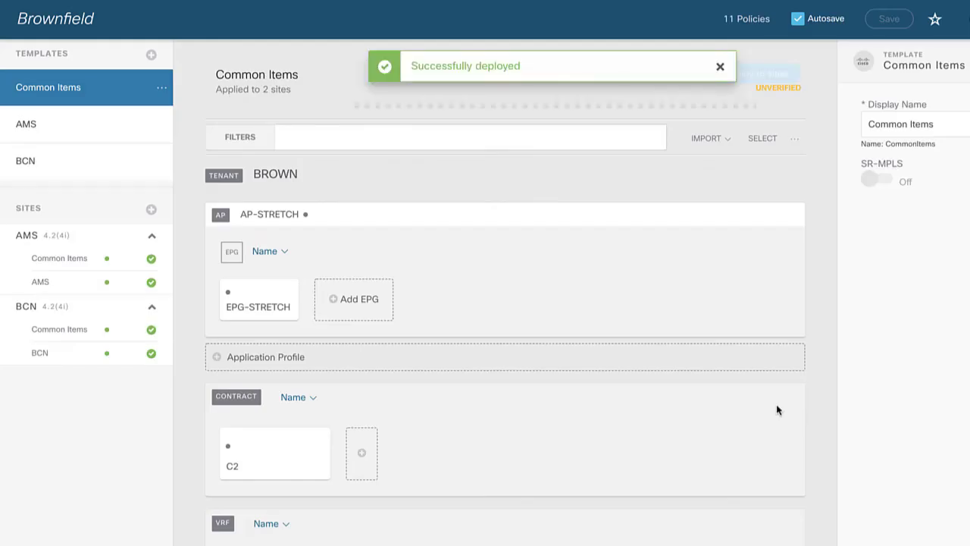